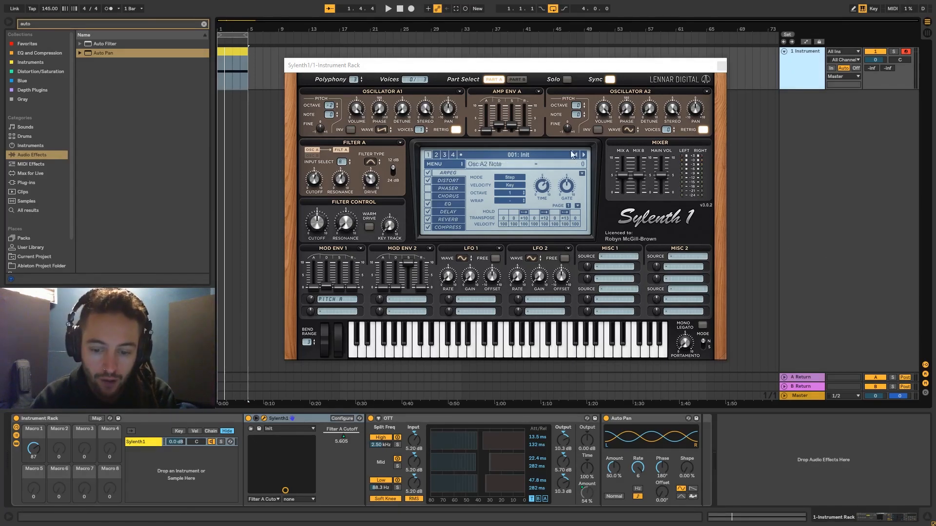
# Delete the entire Instrument Rack from the MIDI track.
pyautogui.click(606, 419)
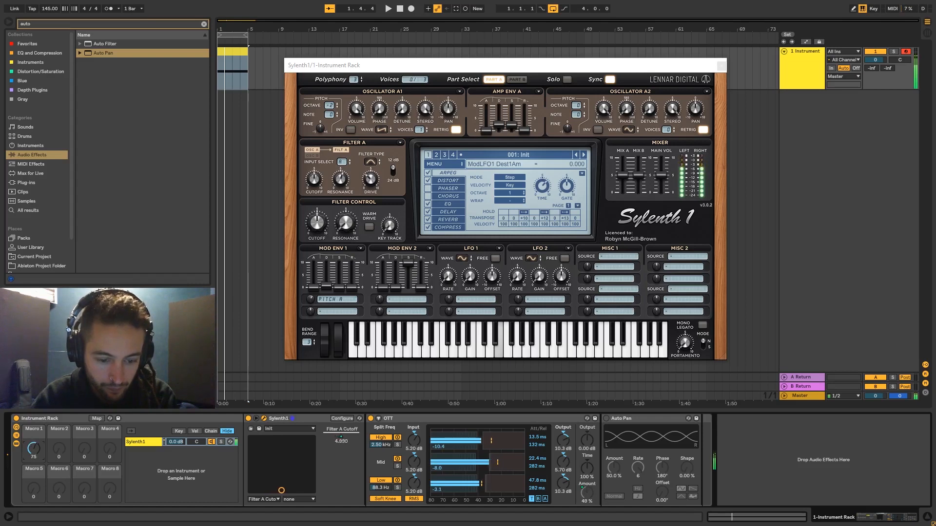
pyautogui.click(48, 419)
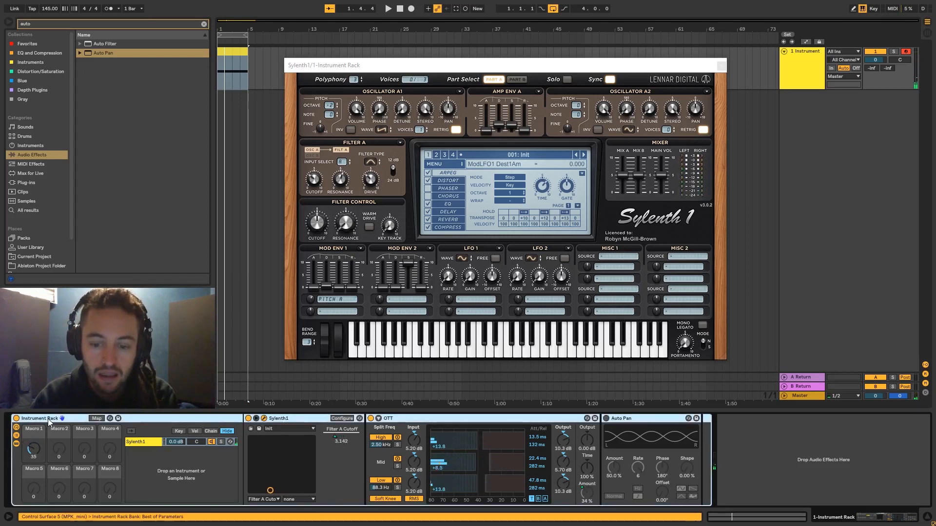
pyautogui.press('Delete')
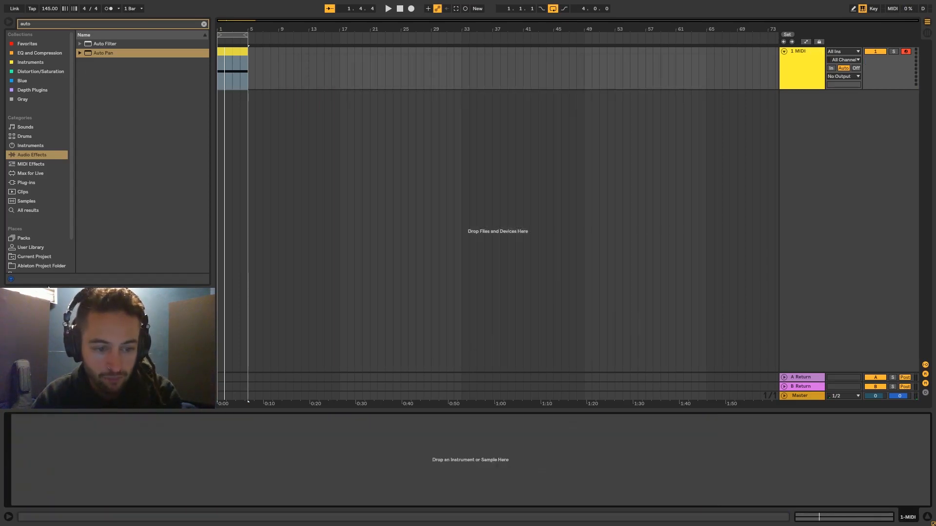
# Search the plug-ins for "sylen" and load Sylenth1 onto the MIDI track, positioning its window clear of the browser.
pyautogui.click(33, 182)
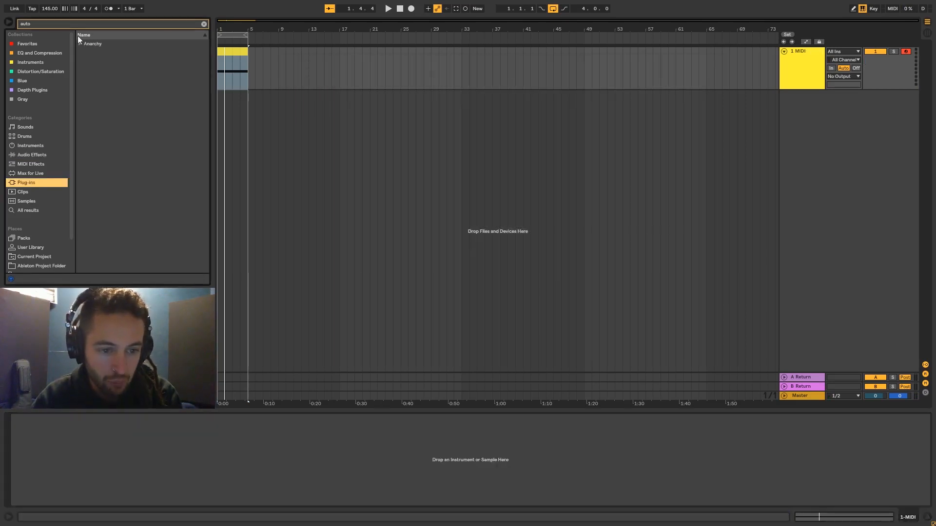
pyautogui.hotkey('ctrl', 'f')
pyautogui.press('BackSpace')
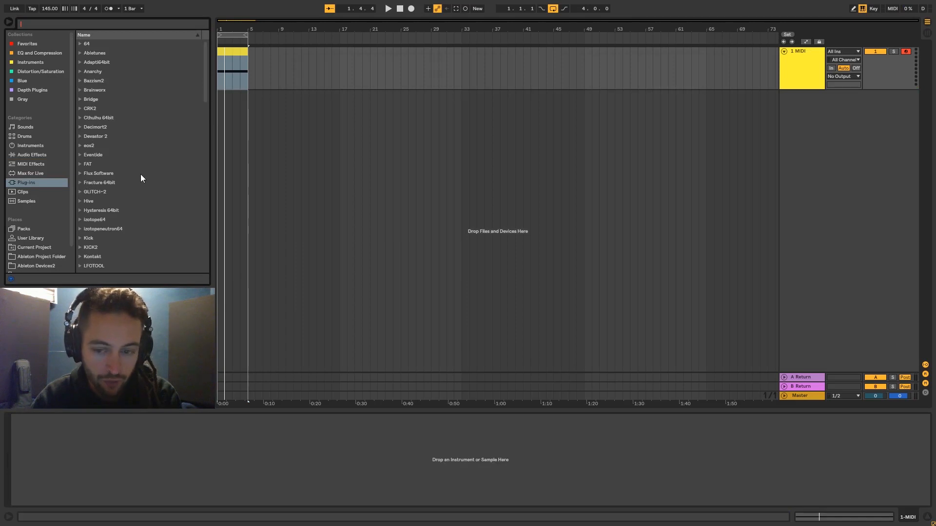
pyautogui.write('sylen')
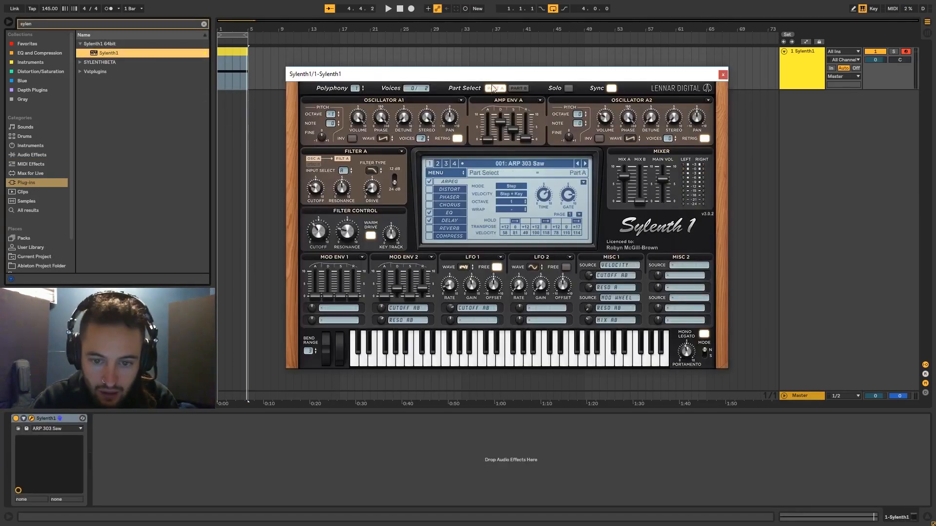
pyautogui.moveTo(515, 75); pyautogui.dragTo(485, 84)
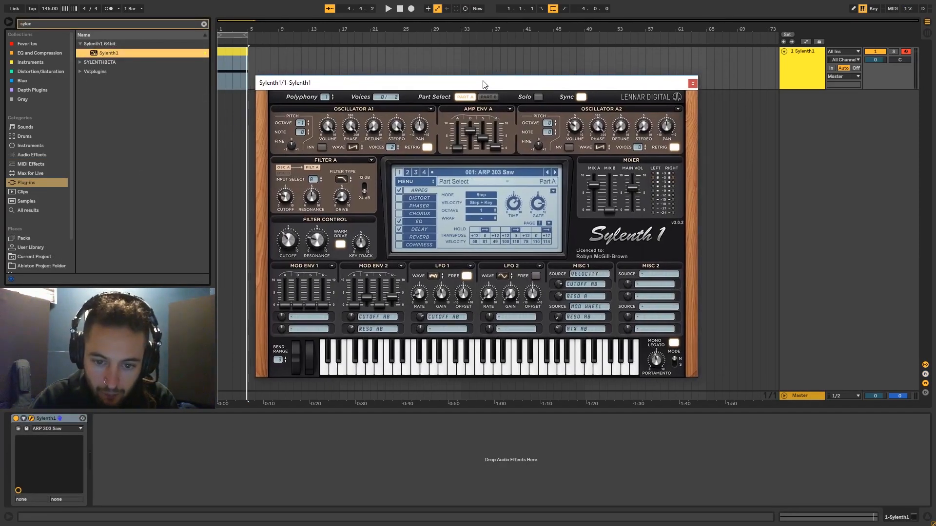
# Clear the loaded ARP 303 Saw preset so that Sylenth1 starts from an Init patch.
pyautogui.click(420, 182)
pyautogui.moveTo(429, 195)
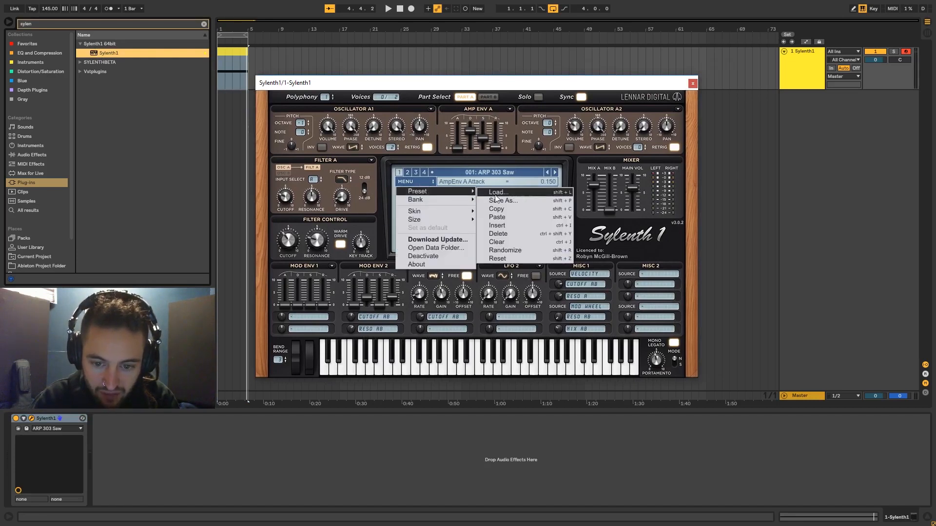
pyautogui.click(507, 246)
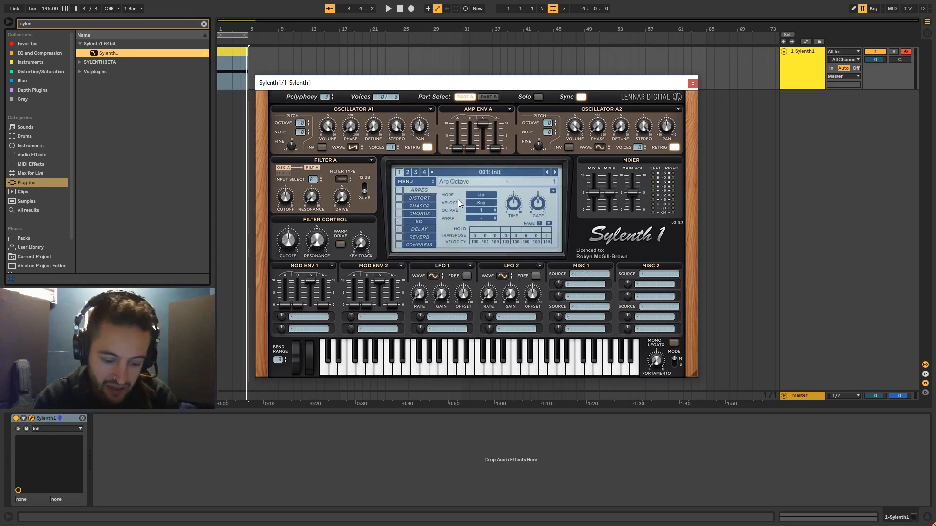
# Enable the arpeggiator and transpose steps 3, 5 and 7 by +10, +12 and +13, with hold on for each.
pyautogui.press('d')
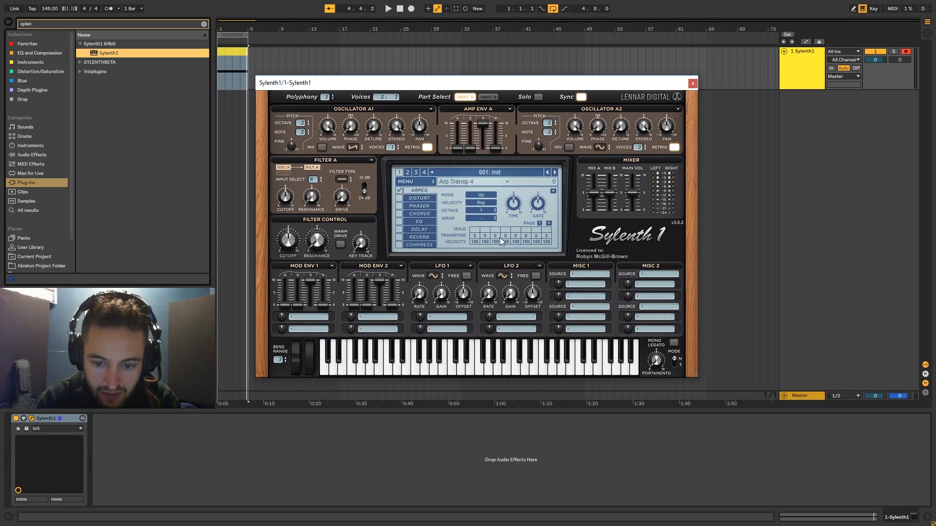
pyautogui.moveTo(499, 236); pyautogui.dragTo(504, 210)
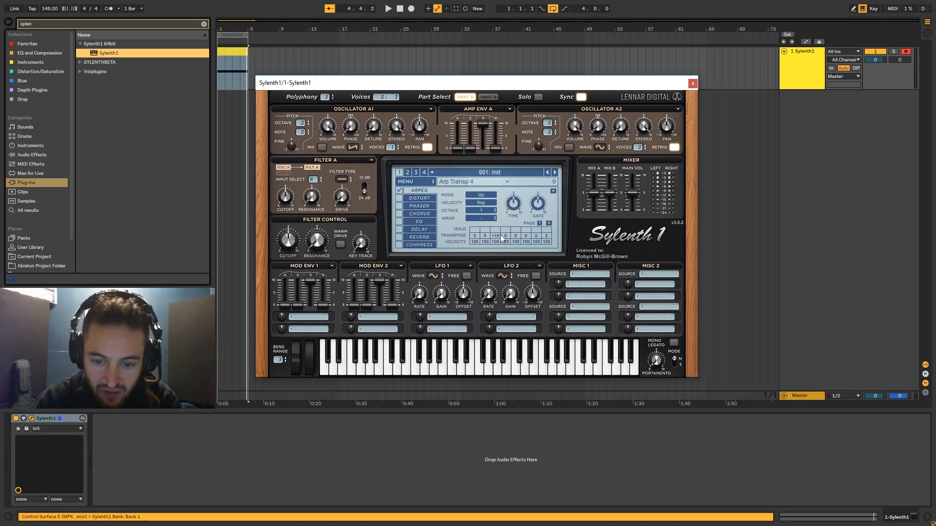
pyautogui.click(497, 231)
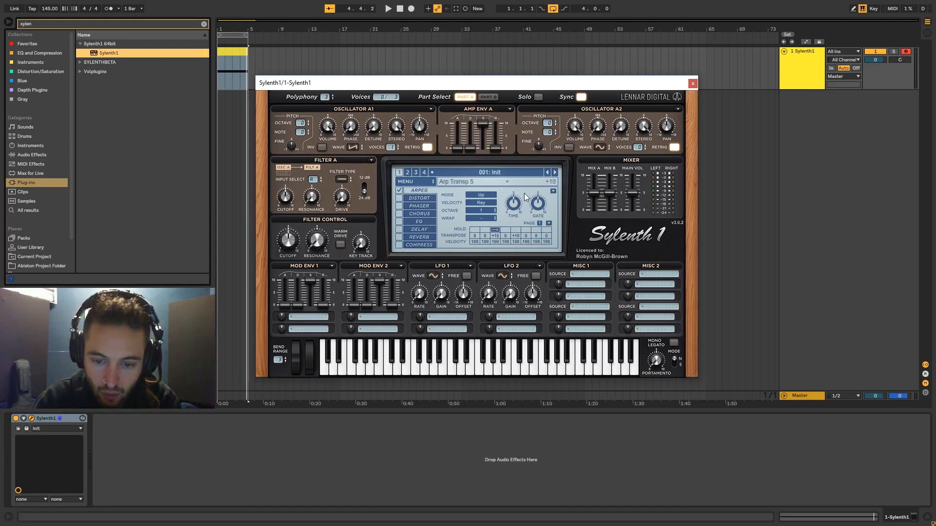
pyautogui.moveTo(525, 188); pyautogui.dragTo(526, 185)
pyautogui.click(517, 230)
pyautogui.click(537, 230)
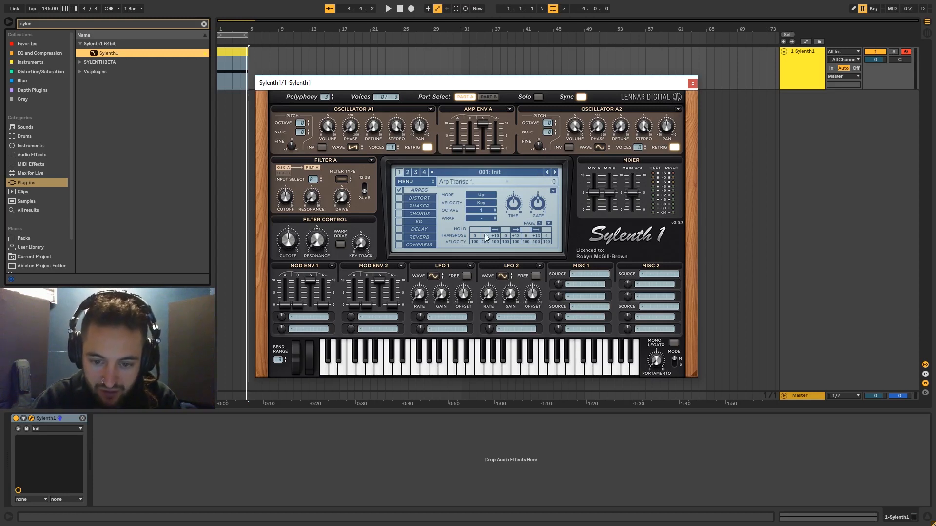
# On the arpeggiator's second page, transpose step 11 by +10 and step 13 by +12, with hold on for both.
pyautogui.click(539, 223)
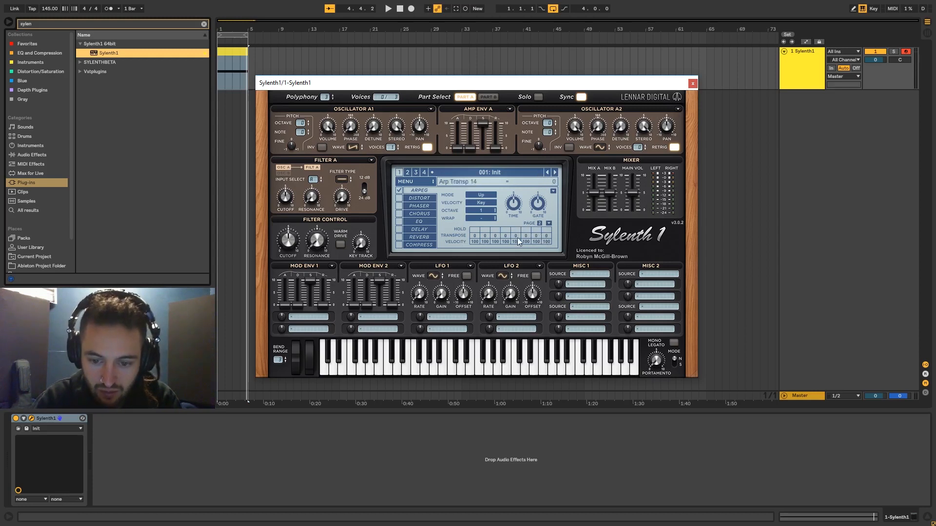
pyautogui.moveTo(496, 237); pyautogui.dragTo(504, 194)
pyautogui.click(495, 230)
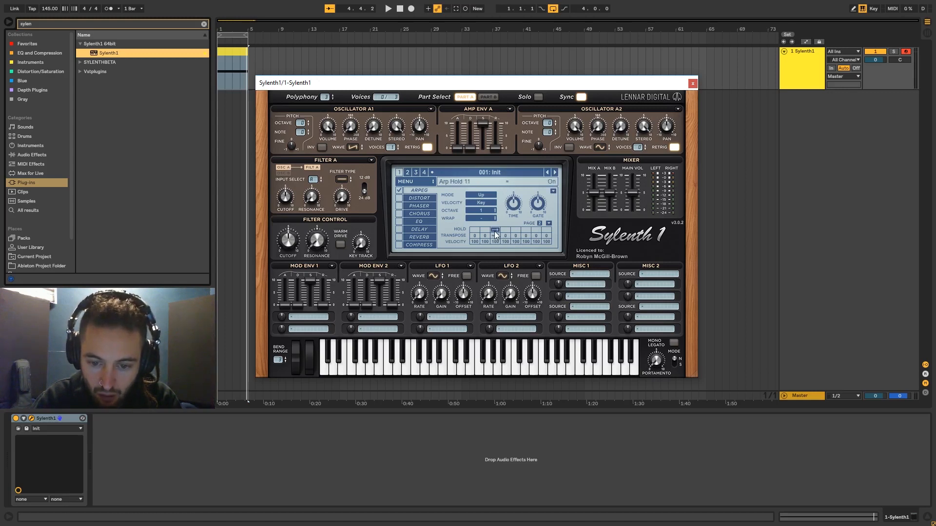
pyautogui.moveTo(515, 236); pyautogui.dragTo(521, 199)
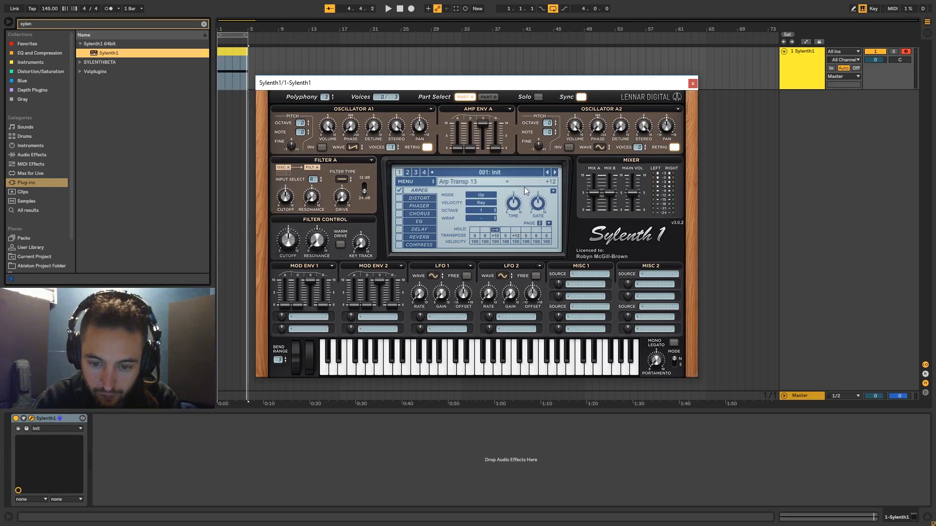
pyautogui.click(517, 230)
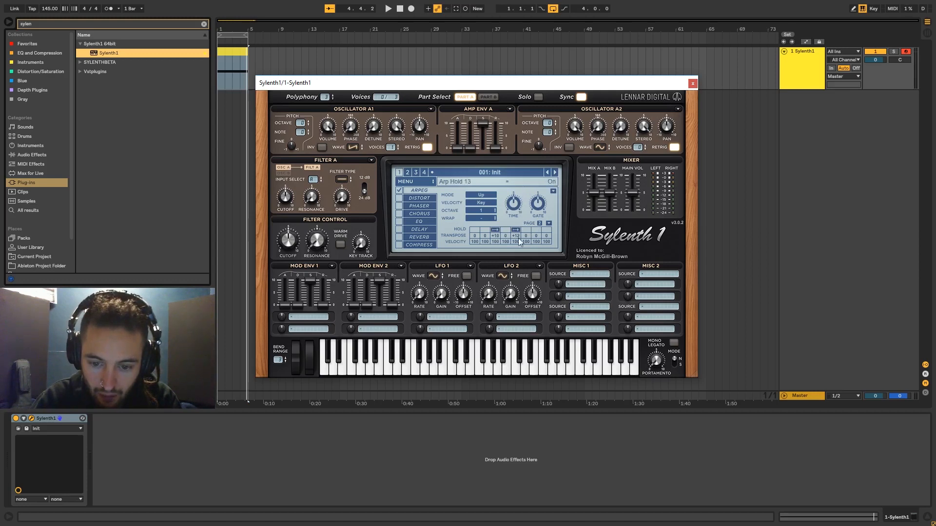
pyautogui.click(550, 232)
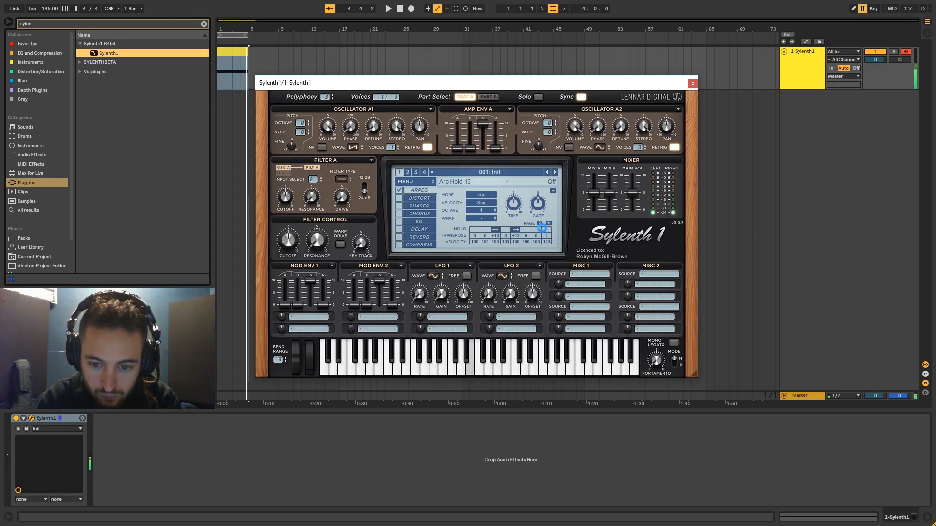
# Return to the arpeggiator's first page and set its mode to Step.
pyautogui.click(520, 212)
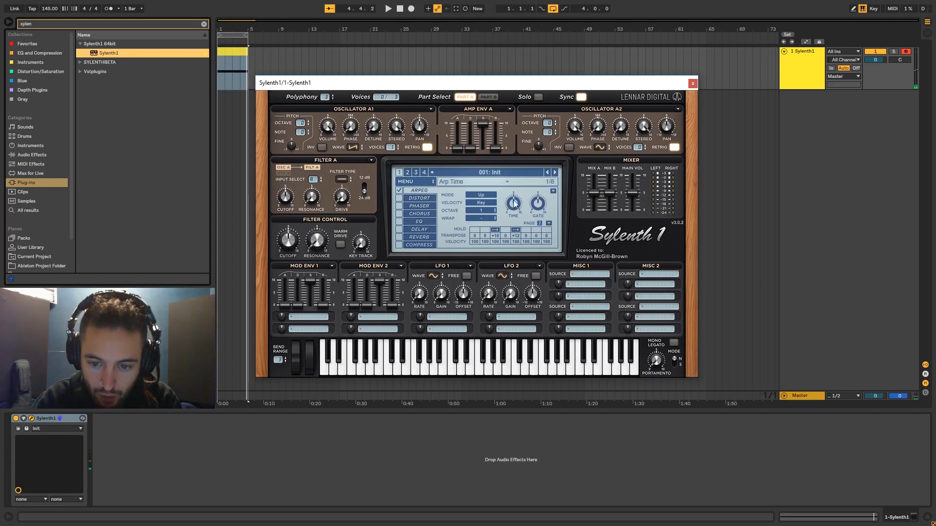
pyautogui.click(540, 223)
pyautogui.click(482, 195)
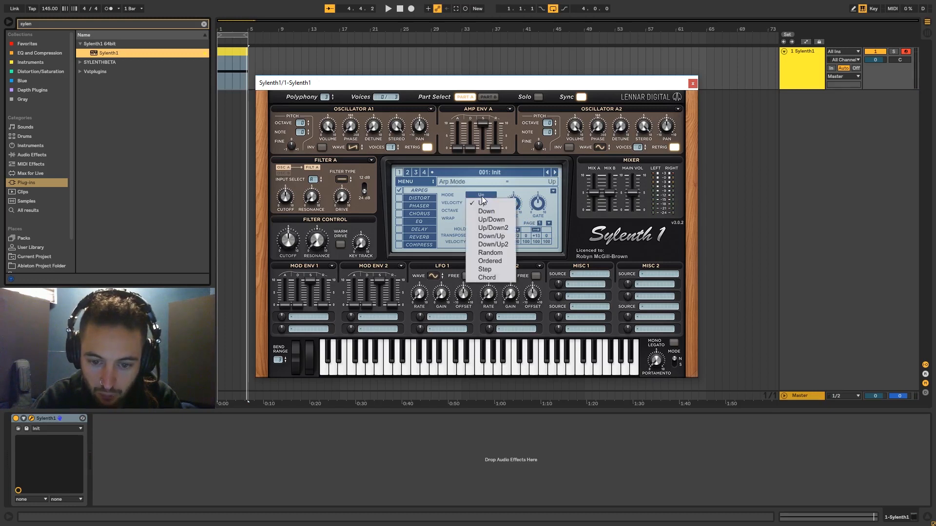
pyautogui.click(495, 270)
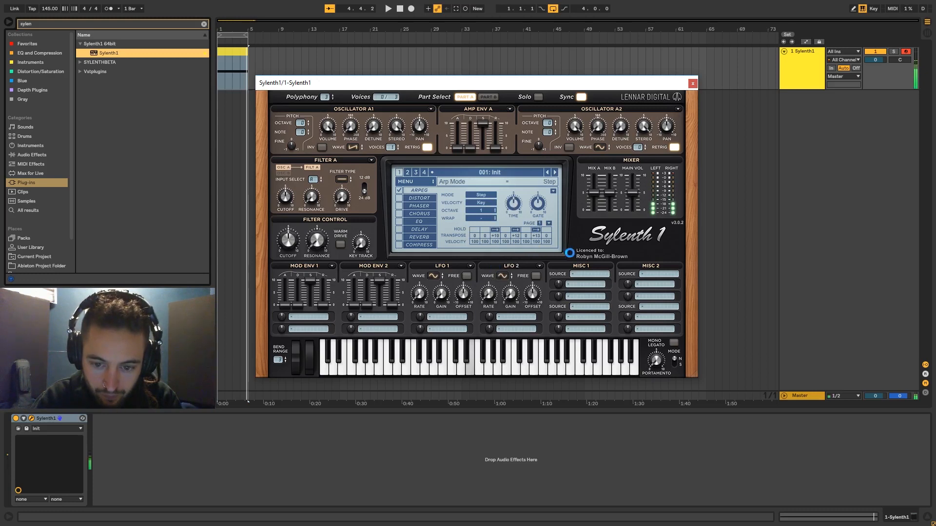
# Set the arpeggiator's time to 1/16 and adjust its gate while auditioning the pattern.
pyautogui.click(538, 203)
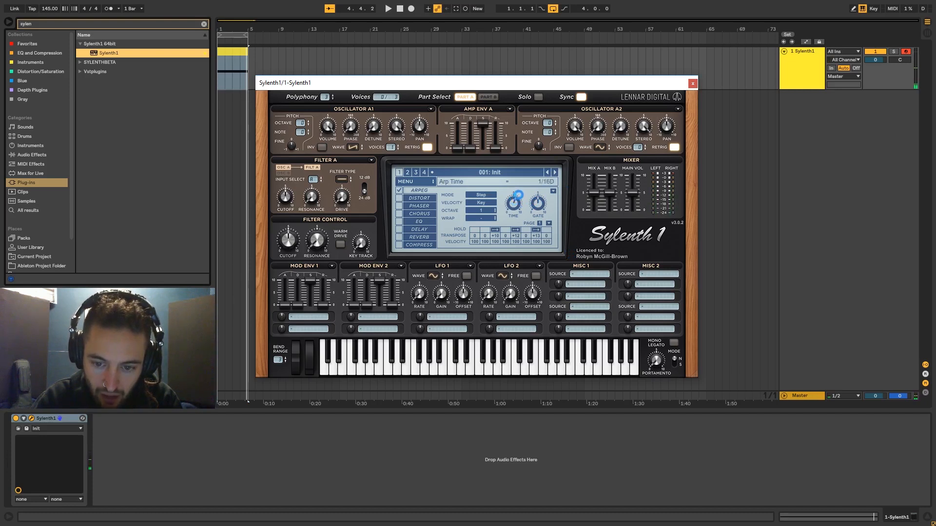
pyautogui.click(519, 195)
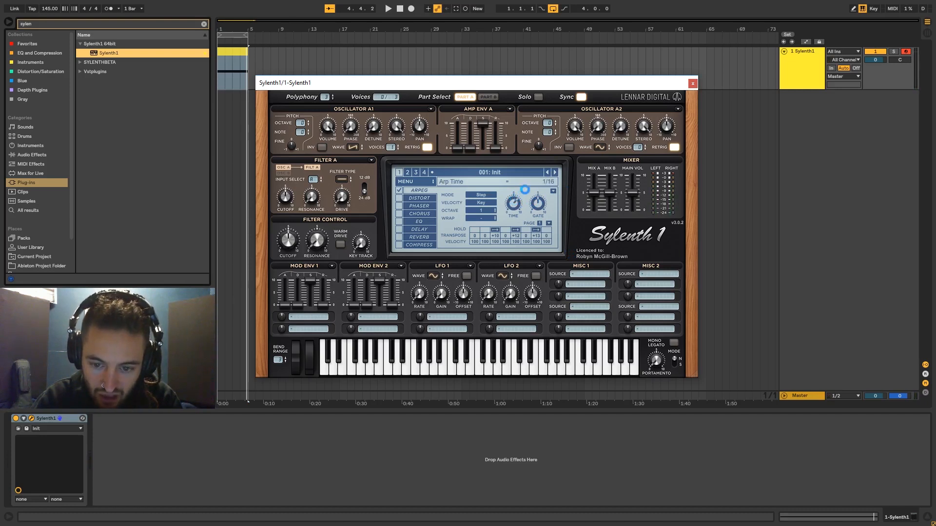
pyautogui.press('d')
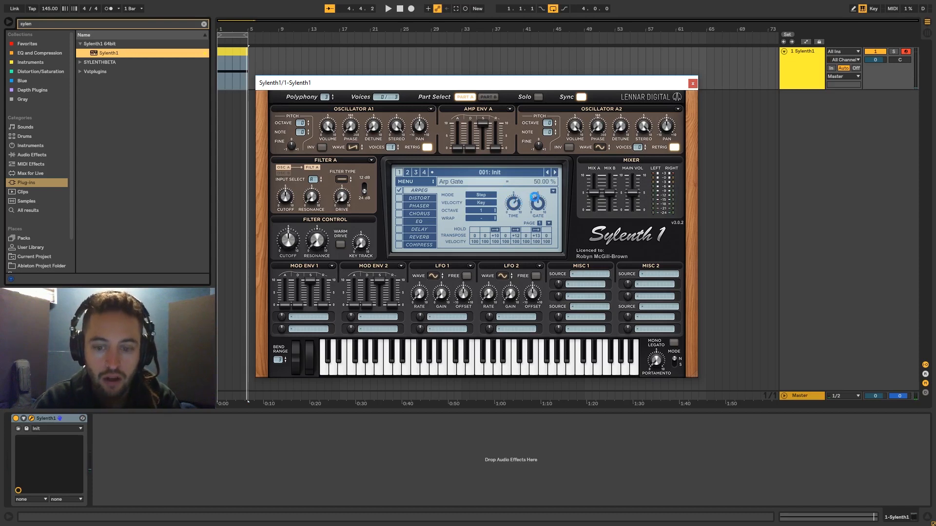
pyautogui.moveTo(536, 215)
pyautogui.mouseDown()
pyautogui.moveTo(531, 270)
pyautogui.moveTo(551, 170)
pyautogui.moveTo(543, 202)
pyautogui.moveTo(529, 209)
pyautogui.mouseUp()
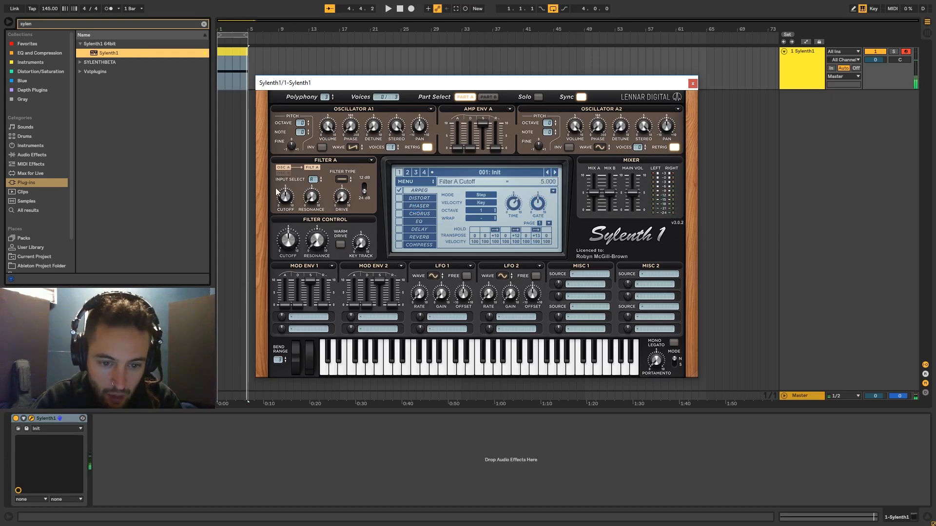
# Lower the octave of Oscillator A1 to -2.
pyautogui.click(302, 133)
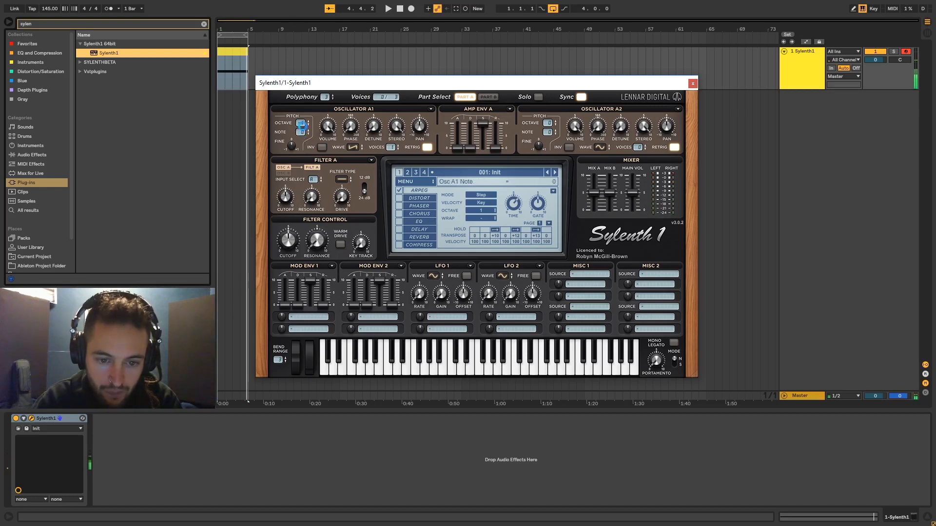
pyautogui.click(302, 123)
pyautogui.moveTo(302, 122); pyautogui.dragTo(300, 136)
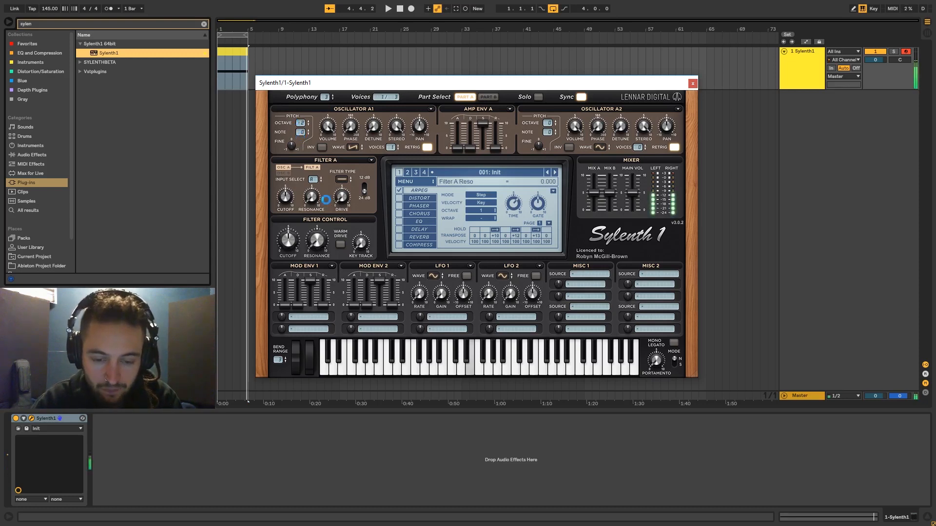
# Set Filter A's type to Bandpass and try its slope switch.
pyautogui.click(325, 199)
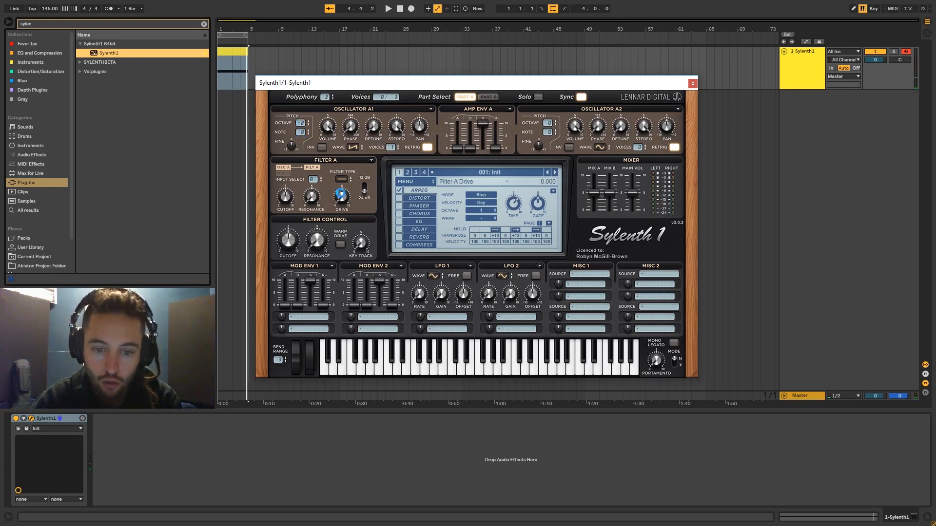
pyautogui.click(342, 179)
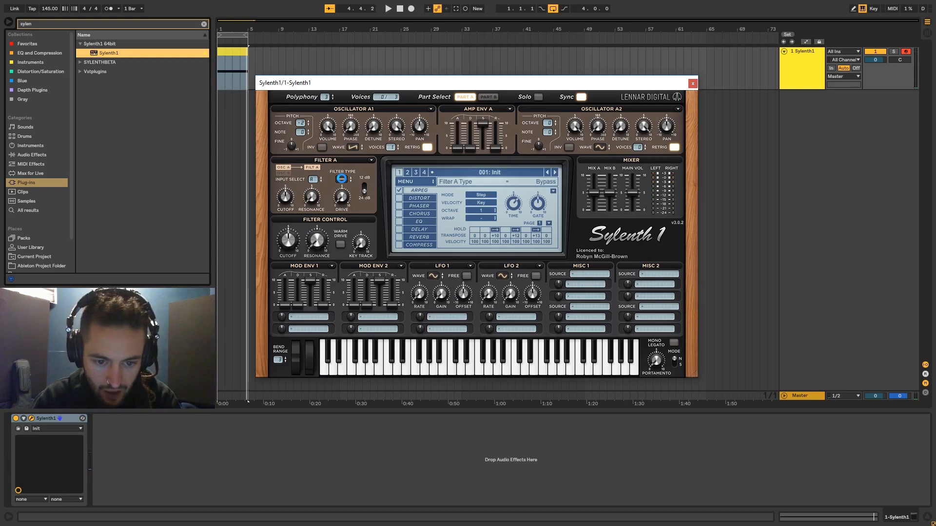
pyautogui.click(341, 178)
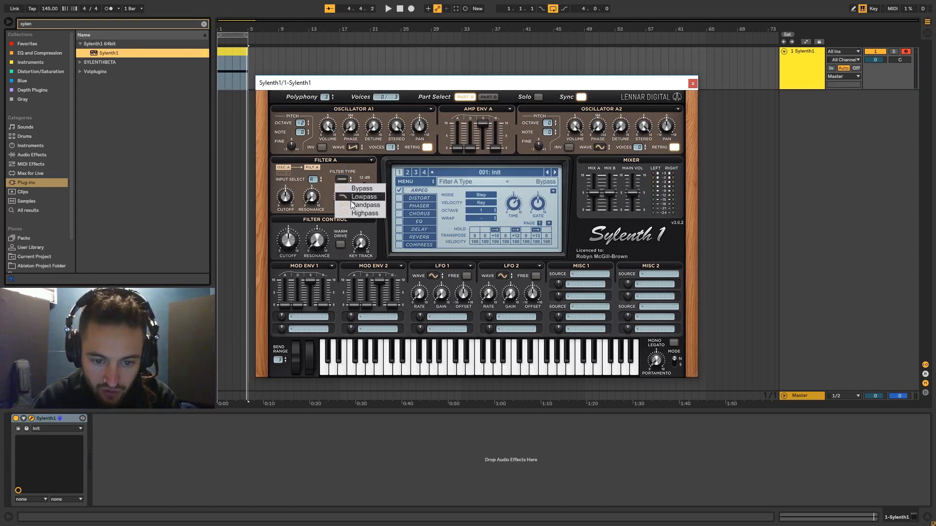
pyautogui.click(351, 207)
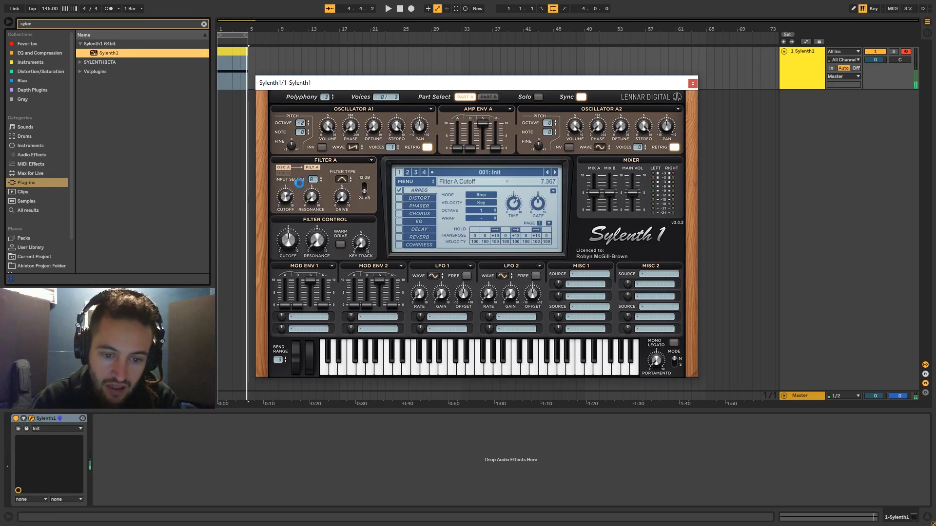
pyautogui.click(364, 190)
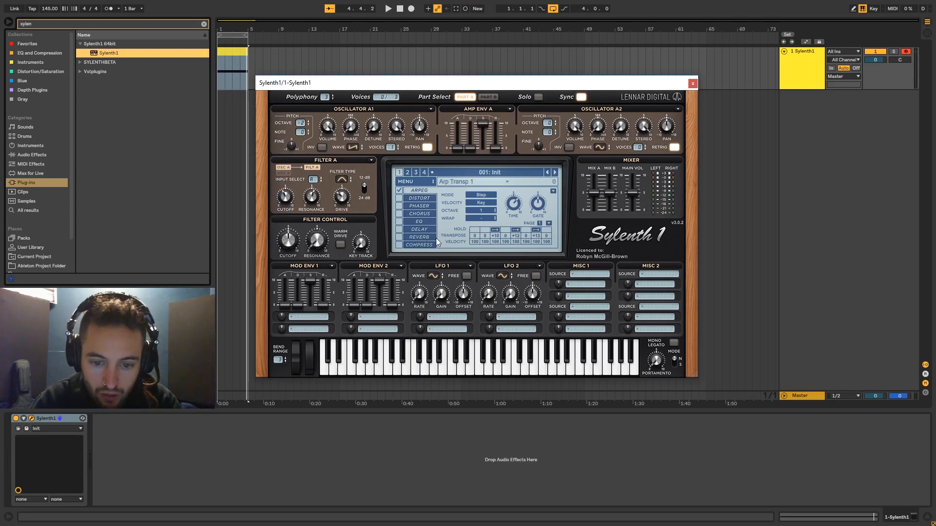
# Turn on the Delay effect and set Filter A's cutoff to about 2.4.
pyautogui.click(423, 229)
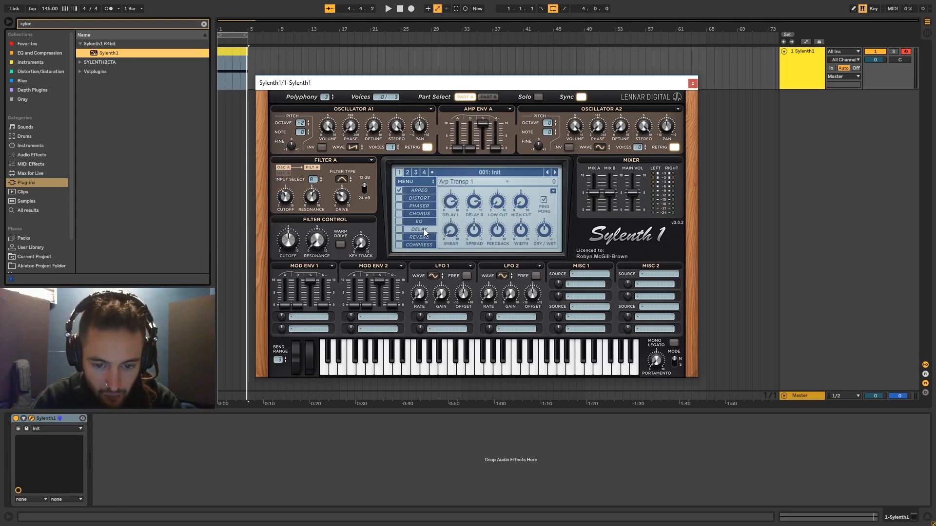
pyautogui.click(399, 229)
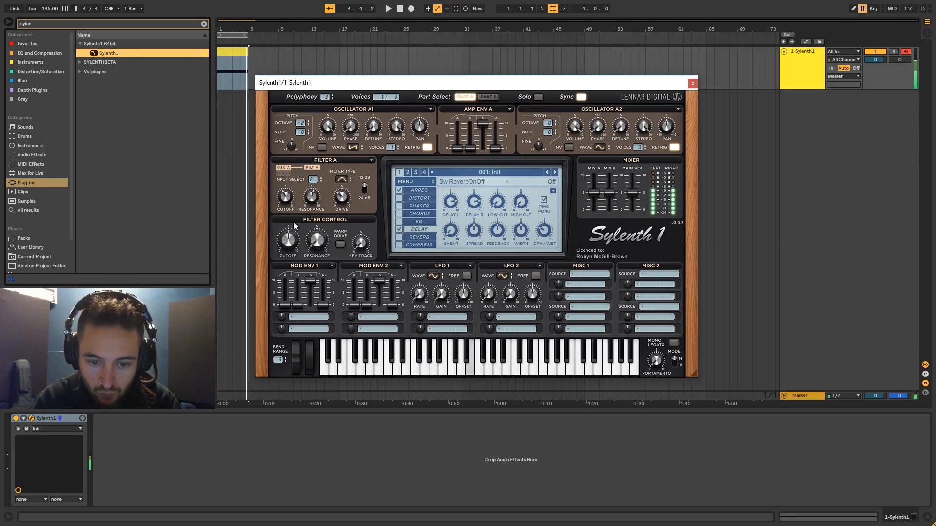
pyautogui.moveTo(281, 211)
pyautogui.mouseDown()
pyautogui.moveTo(290, 174)
pyautogui.moveTo(303, 164)
pyautogui.moveTo(288, 218)
pyautogui.mouseUp()
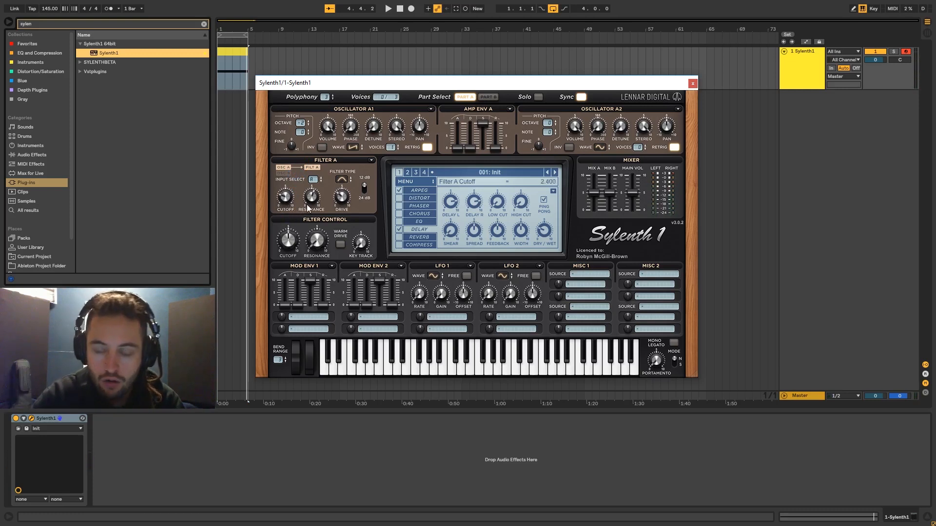
# Sweep Filter A's cutoff up to about 5.7 while auditioning the arpeggio.
pyautogui.click(308, 208)
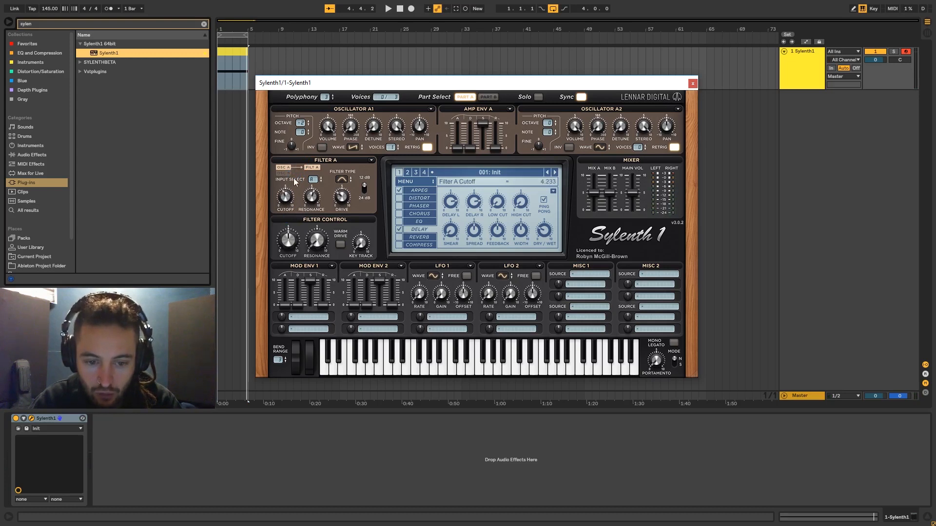
pyautogui.moveTo(293, 178); pyautogui.dragTo(292, 187)
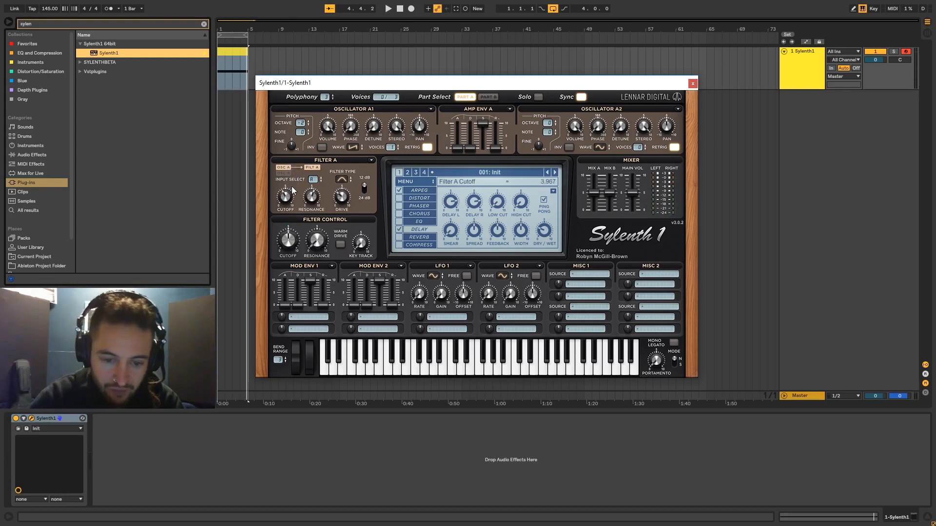
pyautogui.moveTo(292, 186); pyautogui.dragTo(286, 174)
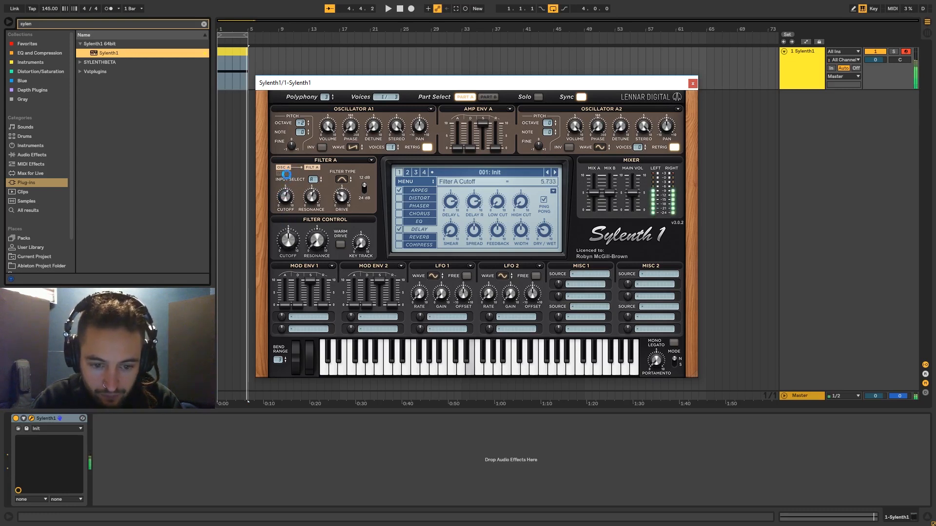
# Turn on the Reverb effect and set Filter A's cutoff to about 3.3 while auditioning.
pyautogui.click(401, 238)
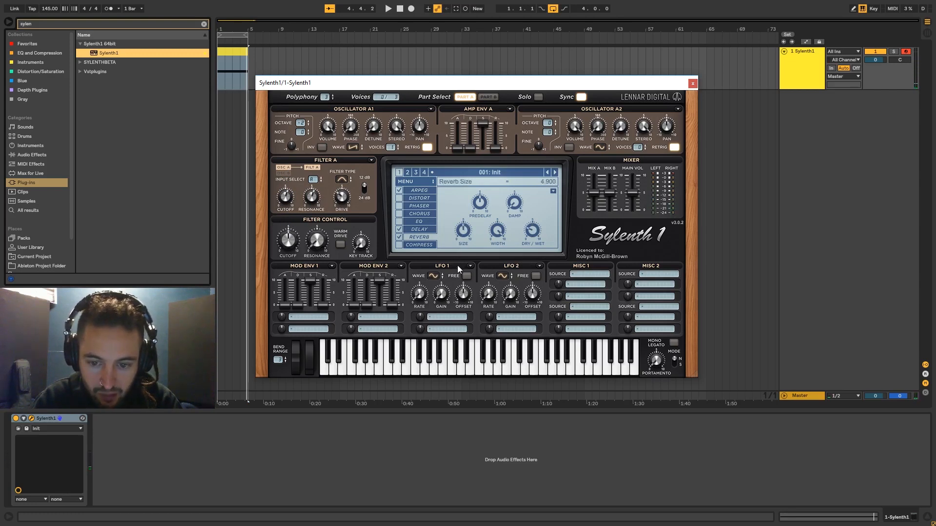
pyautogui.scroll(1, 287, 198)
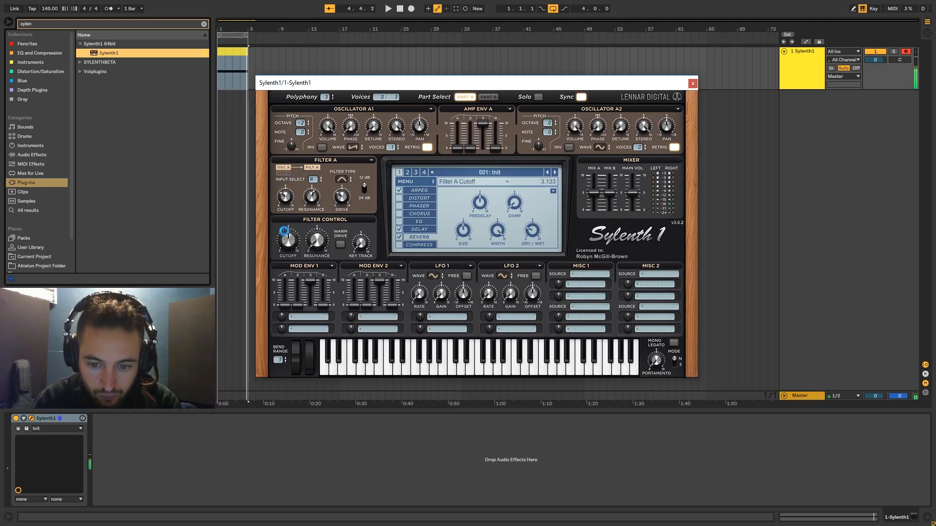
pyautogui.moveTo(291, 200); pyautogui.dragTo(283, 187)
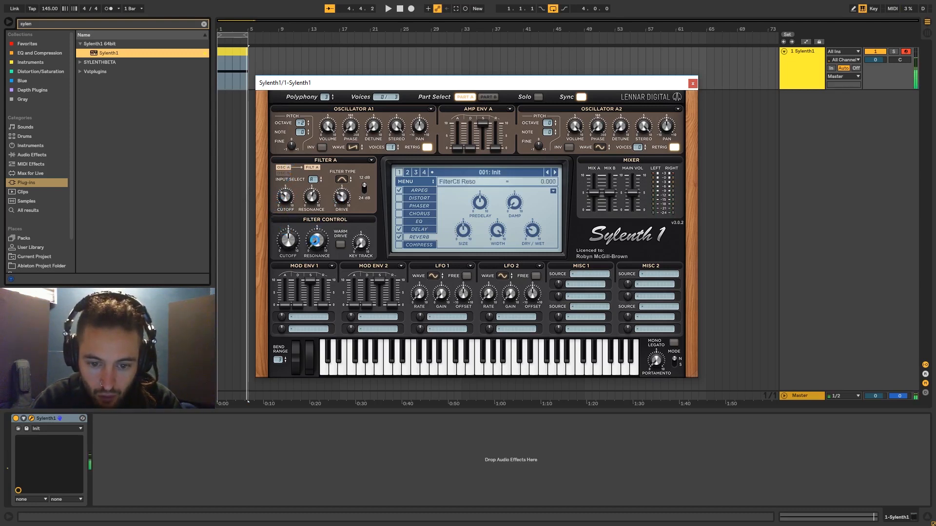
# Turn on the Distort effect with type FoldBack and audition it by sweeping Filter A's cutoff up from 0.
pyautogui.click(426, 199)
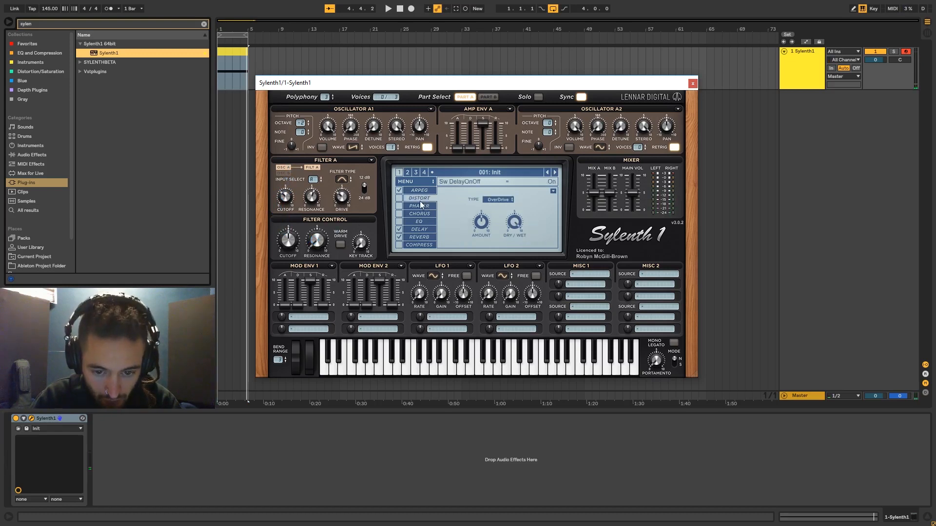
pyautogui.click(400, 199)
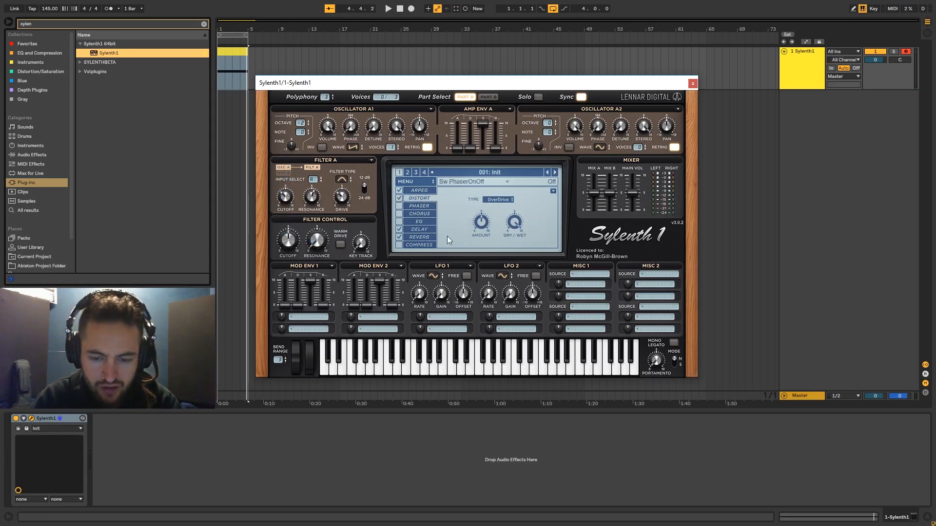
pyautogui.click(502, 200)
pyautogui.click(503, 216)
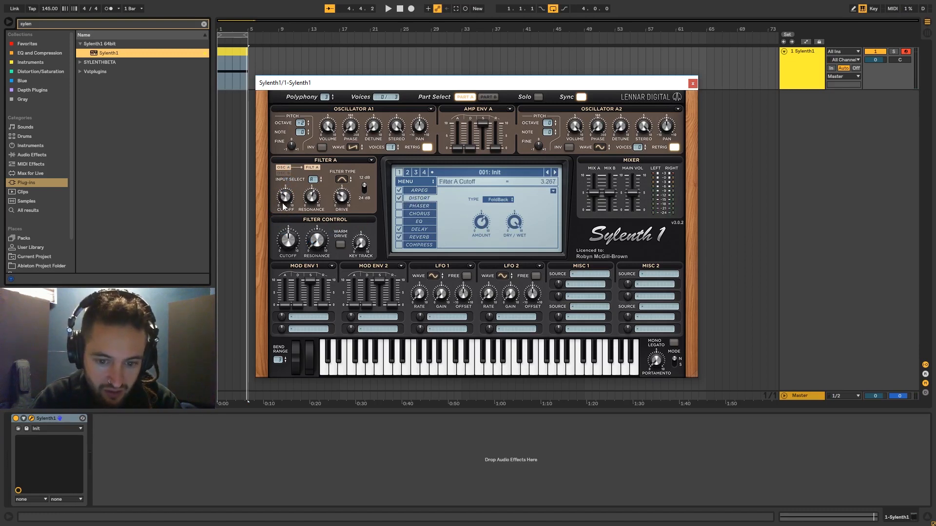
pyautogui.moveTo(284, 206); pyautogui.dragTo(283, 256)
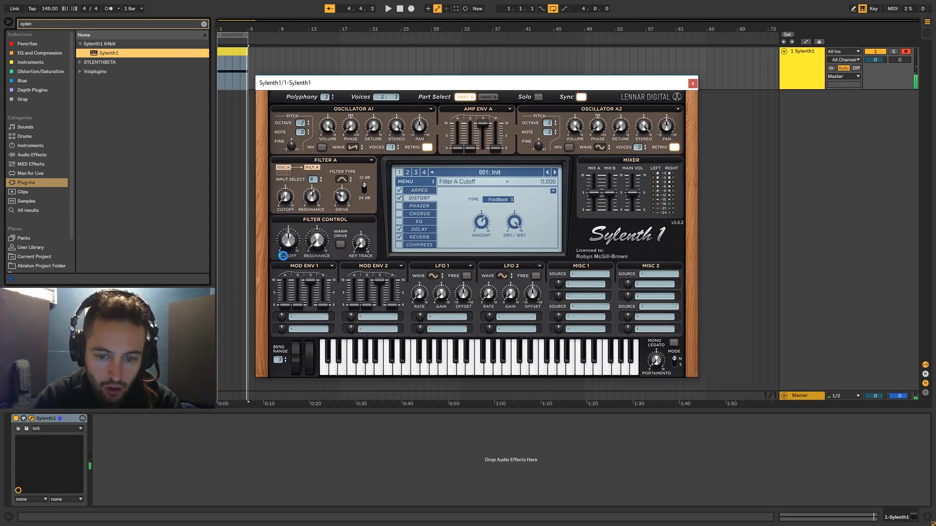
pyautogui.moveTo(283, 256); pyautogui.dragTo(289, 157)
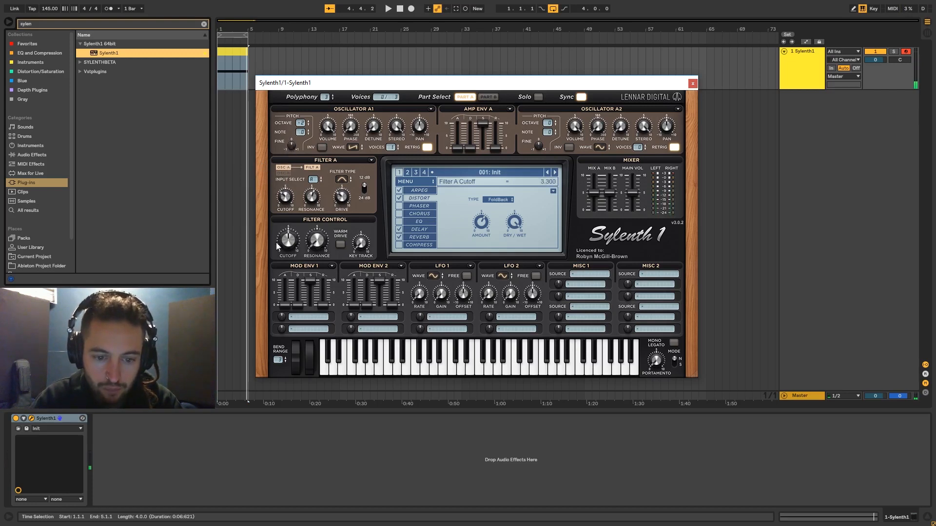
# Turn on the EQ effect with the bass lowered and treble boosted, auditioning it with sweeps of Filter A's cutoff.
pyautogui.click(421, 224)
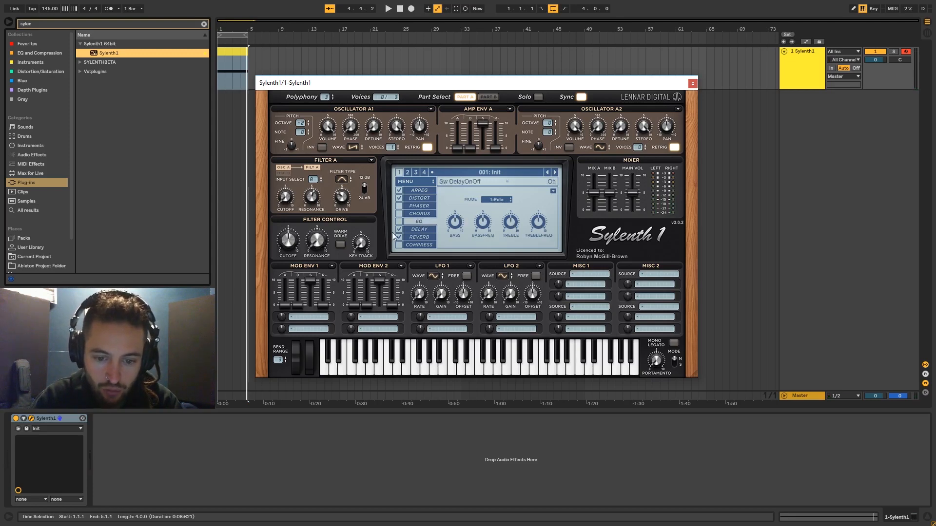
pyautogui.click(399, 223)
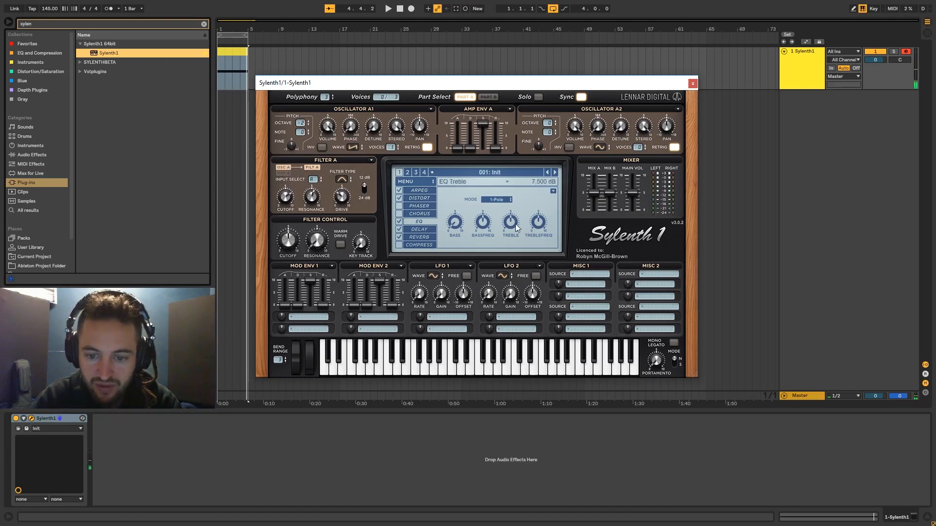
pyautogui.scroll(2, 513, 224)
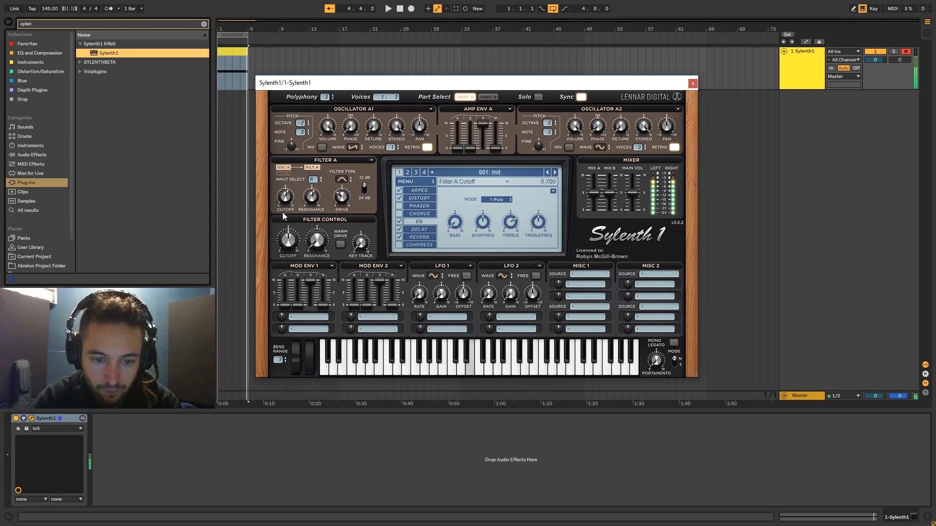
pyautogui.moveTo(282, 212); pyautogui.dragTo(288, 290)
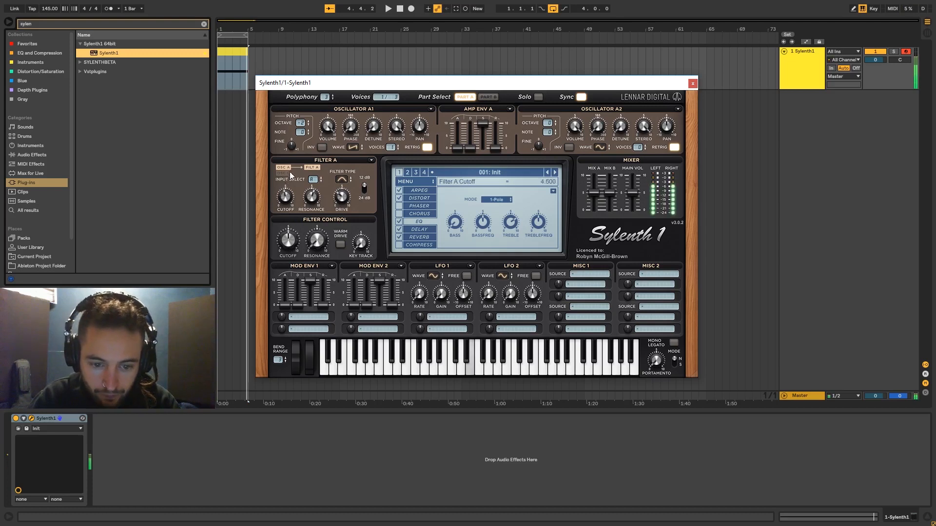
# Turn on the Compress effect and go through its ratio, threshold, attack and release controls.
pyautogui.click(420, 244)
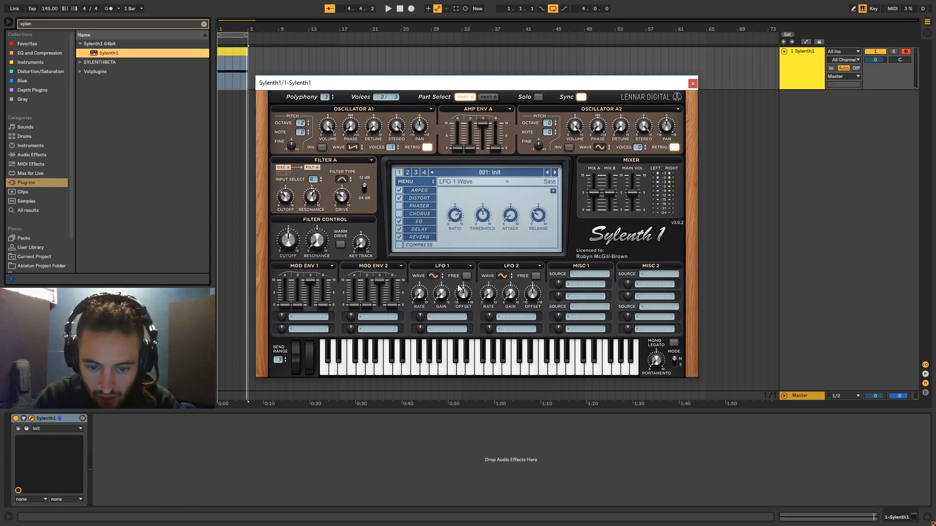
pyautogui.click(400, 245)
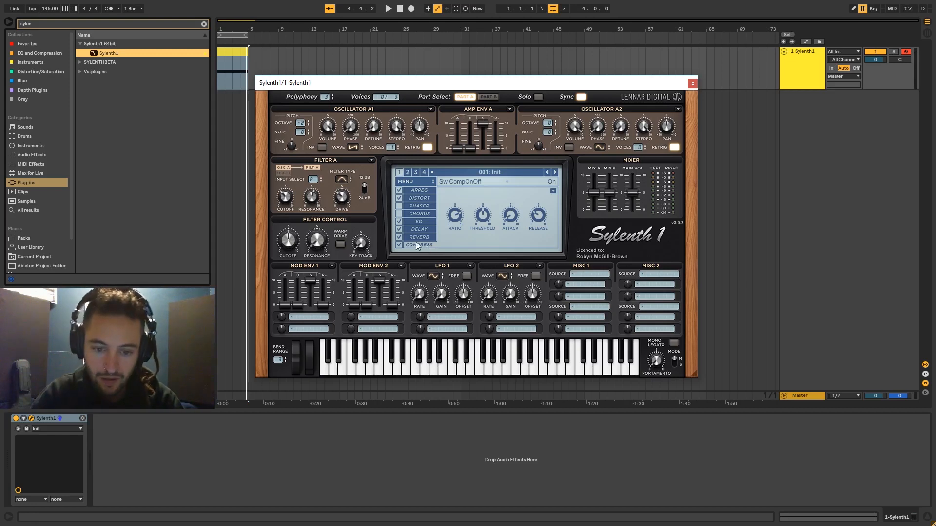
pyautogui.click(400, 245)
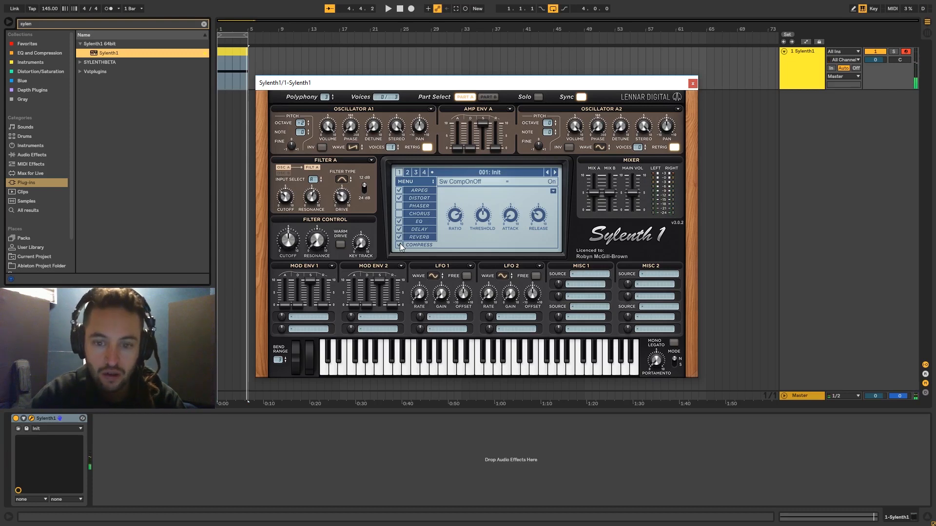
pyautogui.moveTo(458, 218)
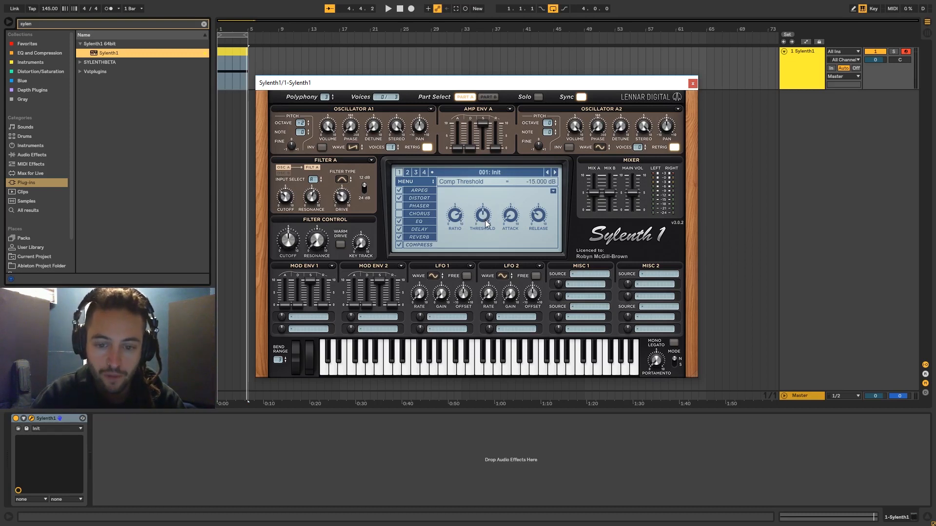
pyautogui.moveTo(511, 220)
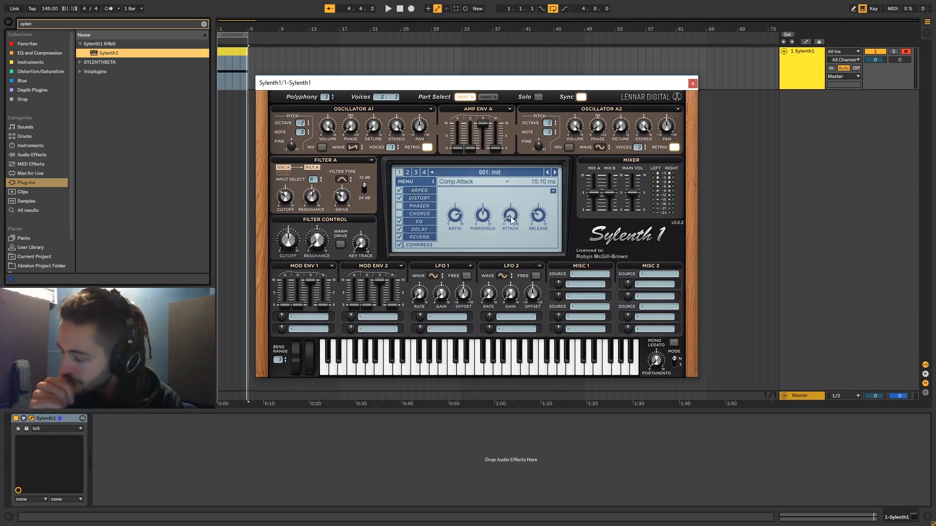
pyautogui.moveTo(540, 218)
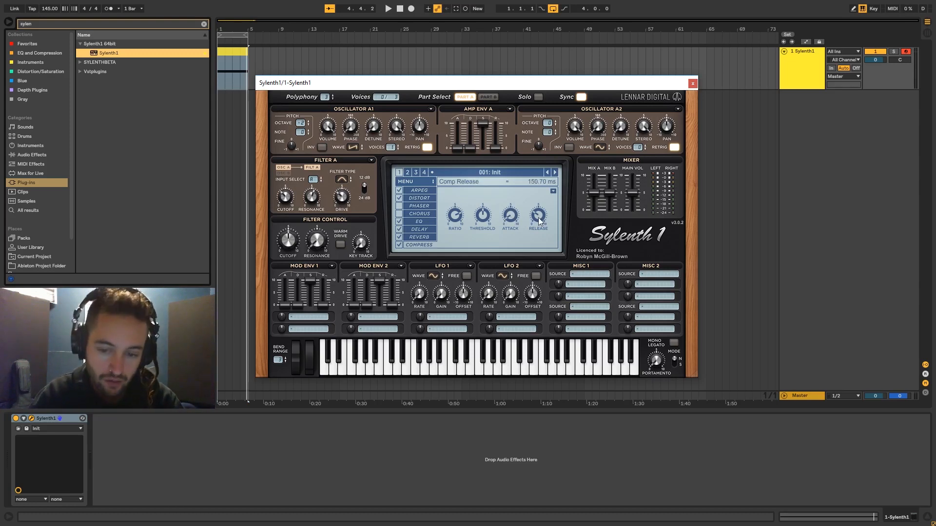
pyautogui.moveTo(538, 217); pyautogui.dragTo(540, 232)
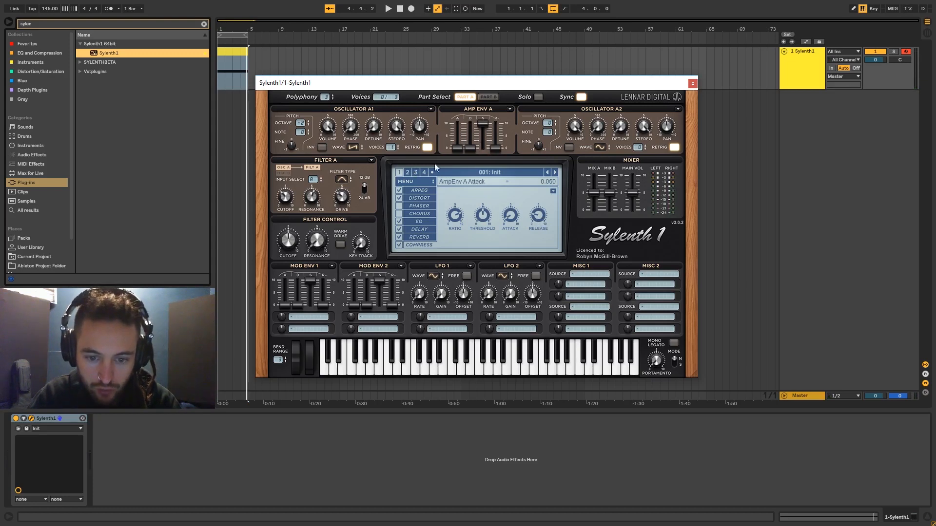
# Adjust the arpeggiator's gate and lower the sustain of Amp Env A to 0.
pyautogui.click(419, 190)
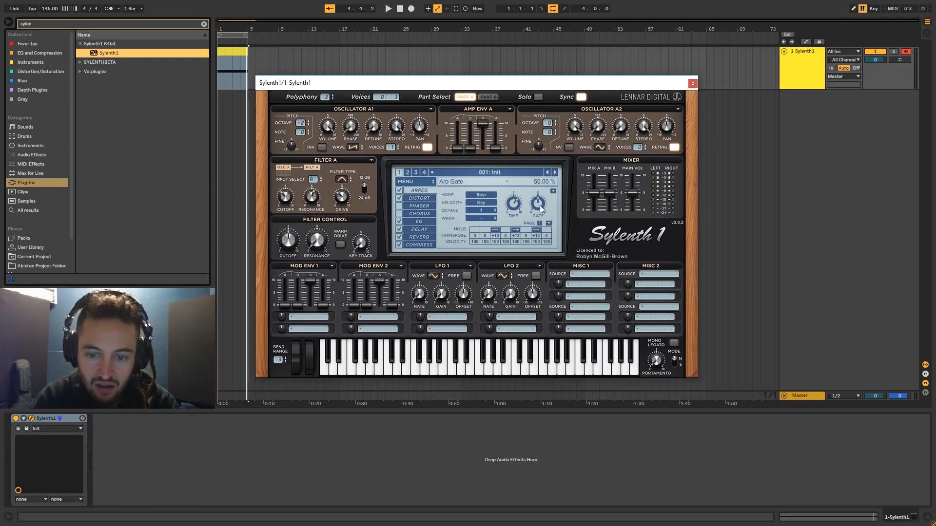
pyautogui.moveTo(540, 201)
pyautogui.mouseDown()
pyautogui.moveTo(535, 257)
pyautogui.moveTo(545, 212)
pyautogui.mouseUp()
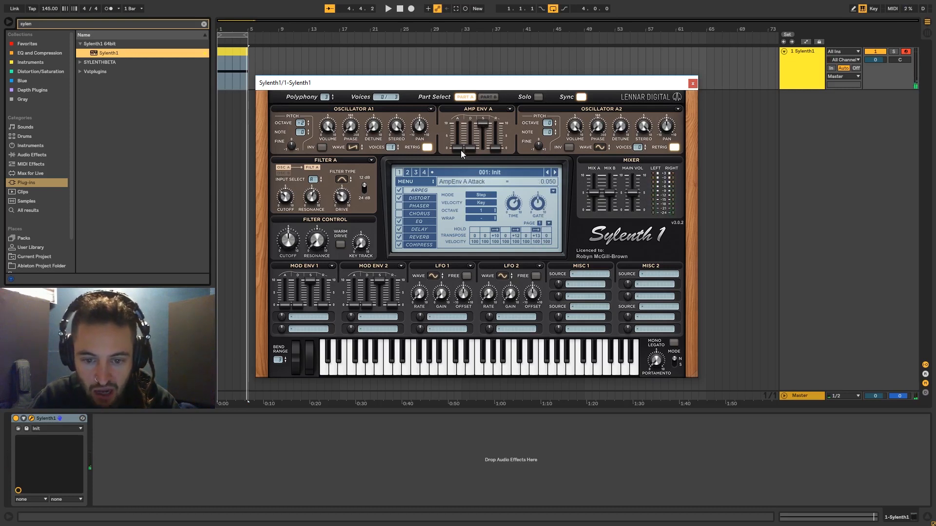
pyautogui.moveTo(483, 124); pyautogui.dragTo(473, 329)
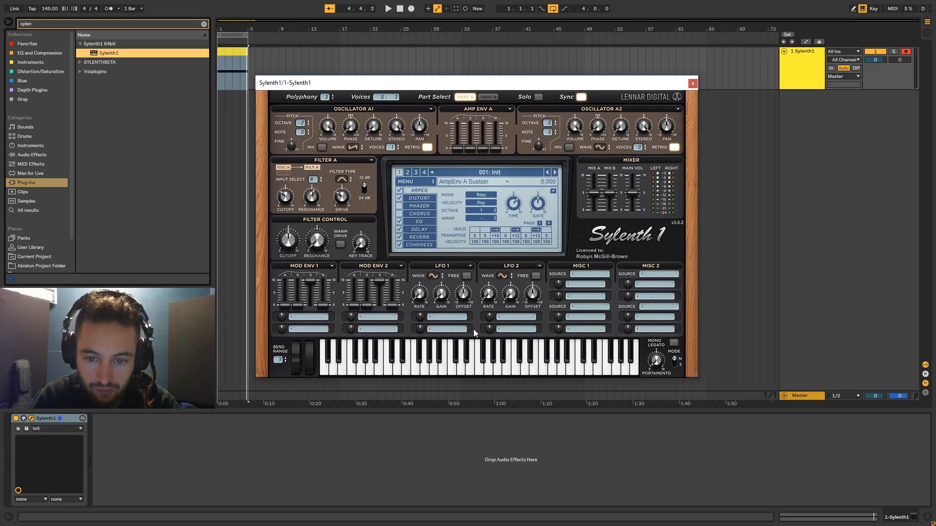
pyautogui.press('d')
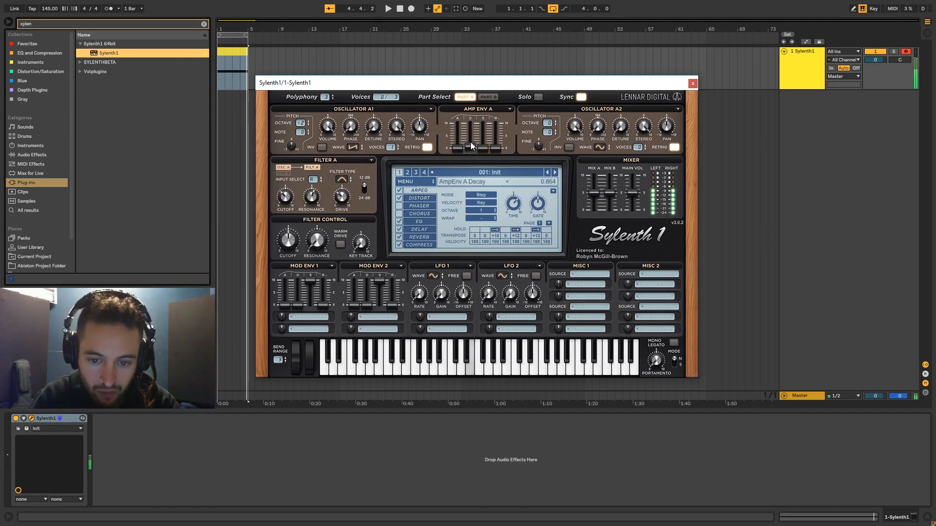
# Shape Amp Env A with a decay of about 2.6, a sustain of about 2 and an attack of 0.
pyautogui.moveTo(471, 139); pyautogui.dragTo(478, 127)
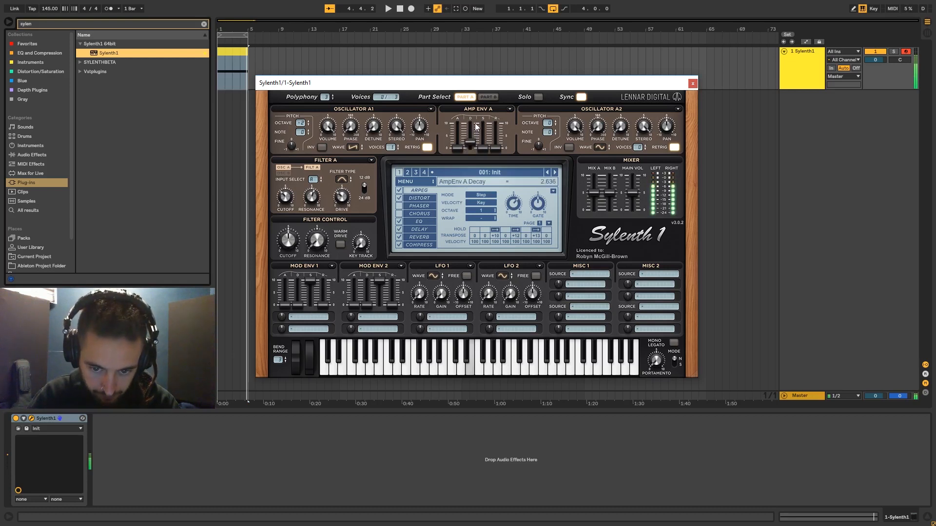
pyautogui.click(493, 149)
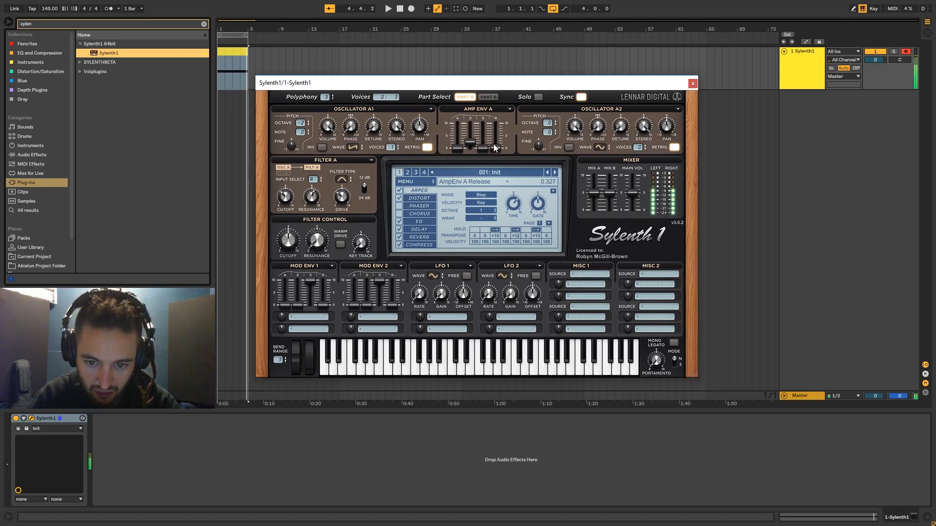
pyautogui.moveTo(486, 144); pyautogui.dragTo(488, 138)
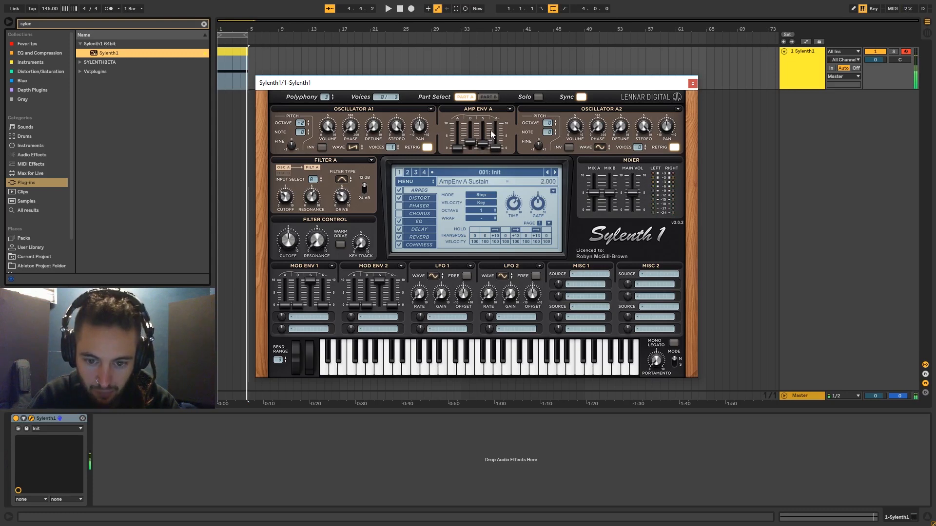
pyautogui.moveTo(490, 130); pyautogui.dragTo(492, 127)
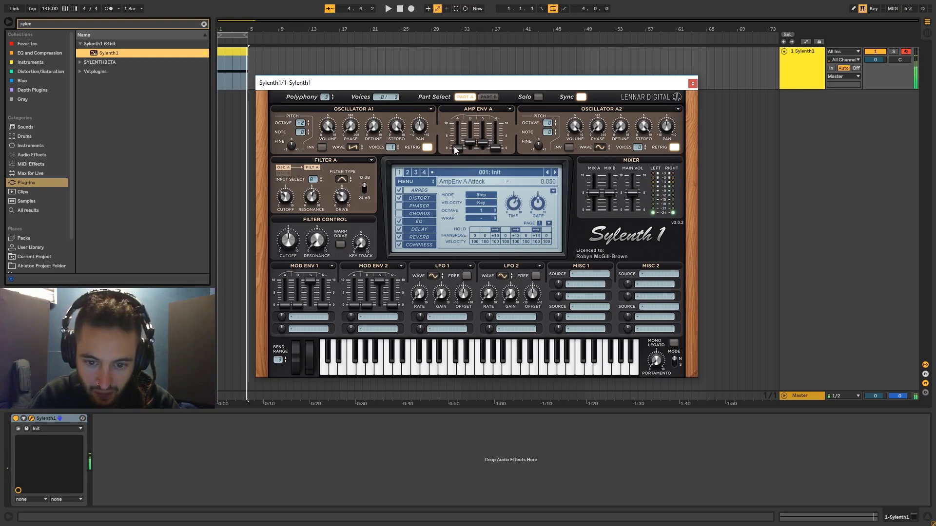
pyautogui.moveTo(454, 151); pyautogui.dragTo(458, 188)
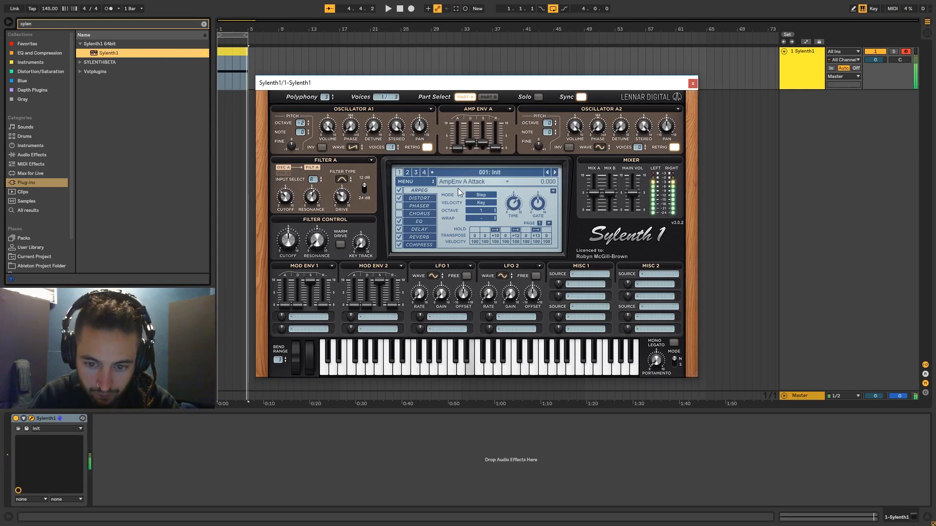
pyautogui.moveTo(460, 151); pyautogui.dragTo(454, 202)
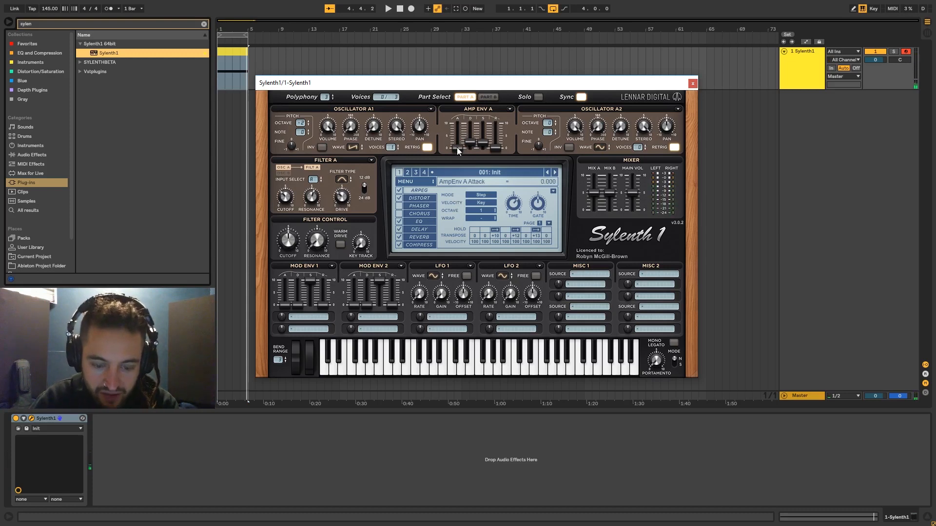
# Set Filter A's cutoff to about 3.1 while auditioning the reshaped sound.
pyautogui.click(398, 222)
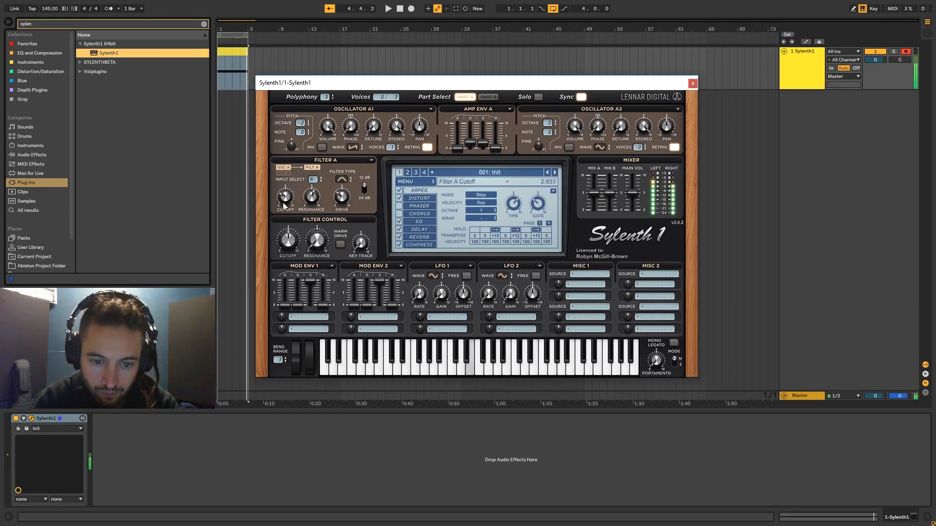
pyautogui.moveTo(282, 211); pyautogui.dragTo(288, 186)
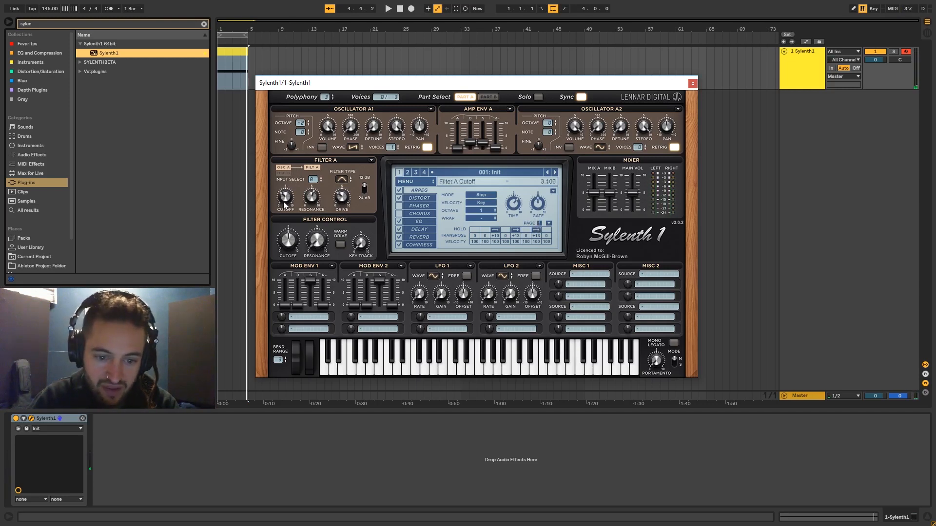
pyautogui.scroll(-1, 284, 205)
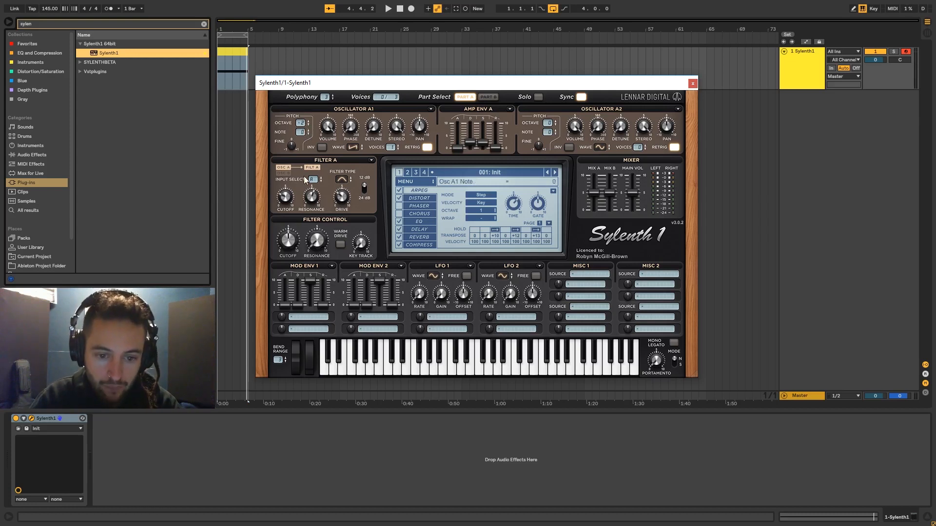
# Open the MIDI clip's notes and play the clip to examine the held note.
pyautogui.doubleClick(231, 51)
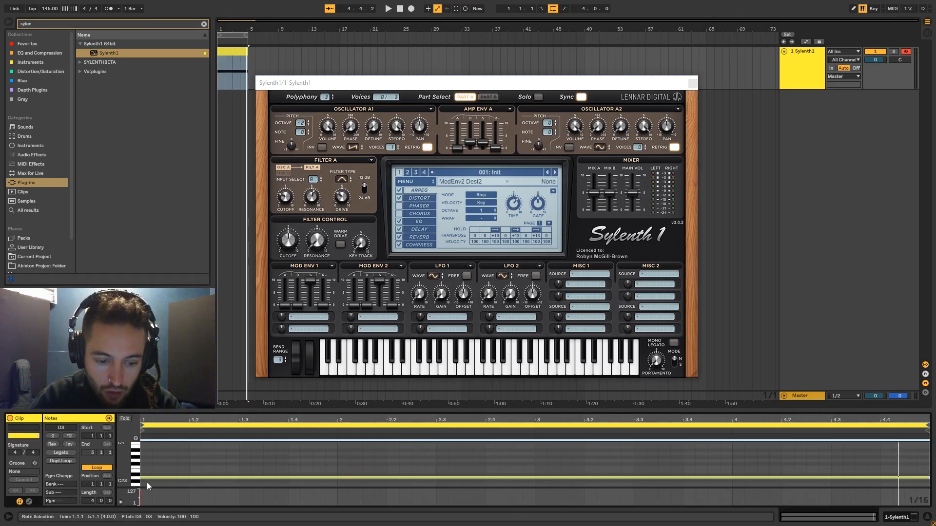
pyautogui.press('space')
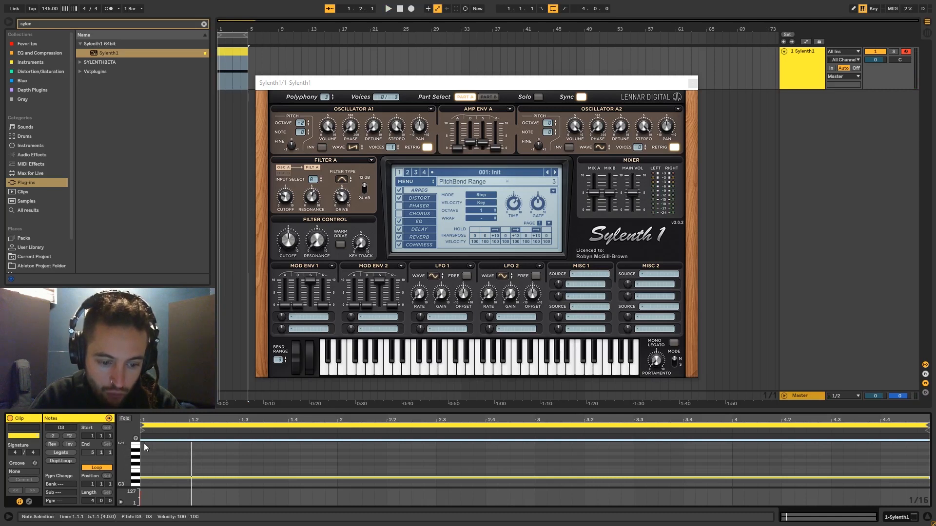
pyautogui.scroll(1, 144, 444)
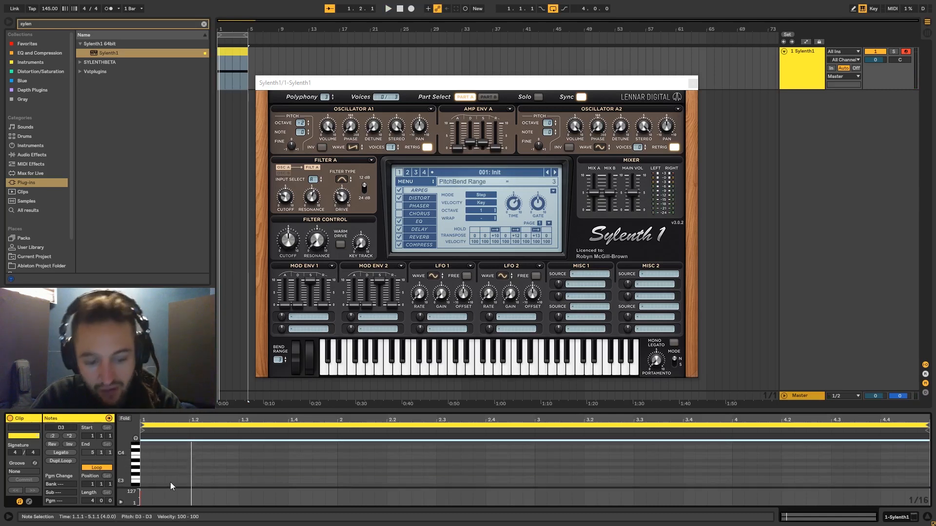
pyautogui.scroll(-1, 173, 483)
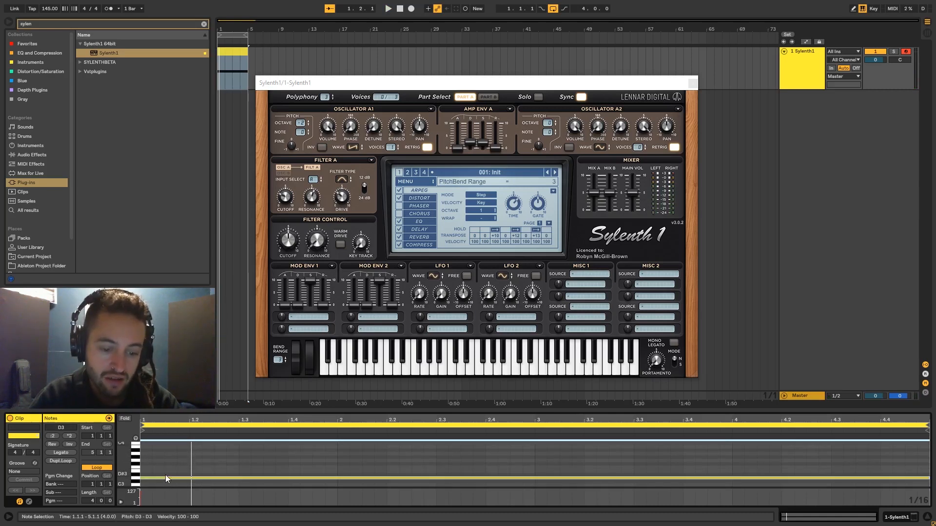
# Assign Mod Env 1's first destination to Pitch A and turn up its modulation amount slightly.
pyautogui.click(298, 315)
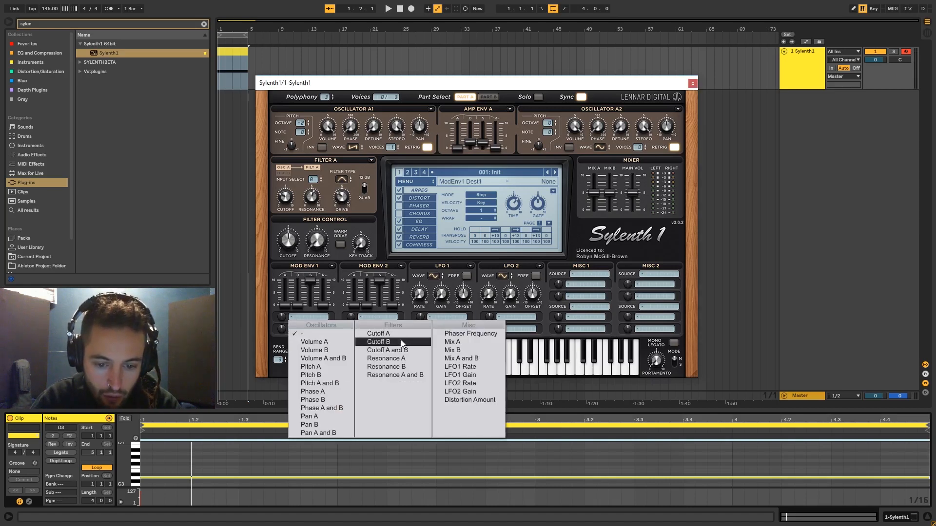
pyautogui.click(326, 368)
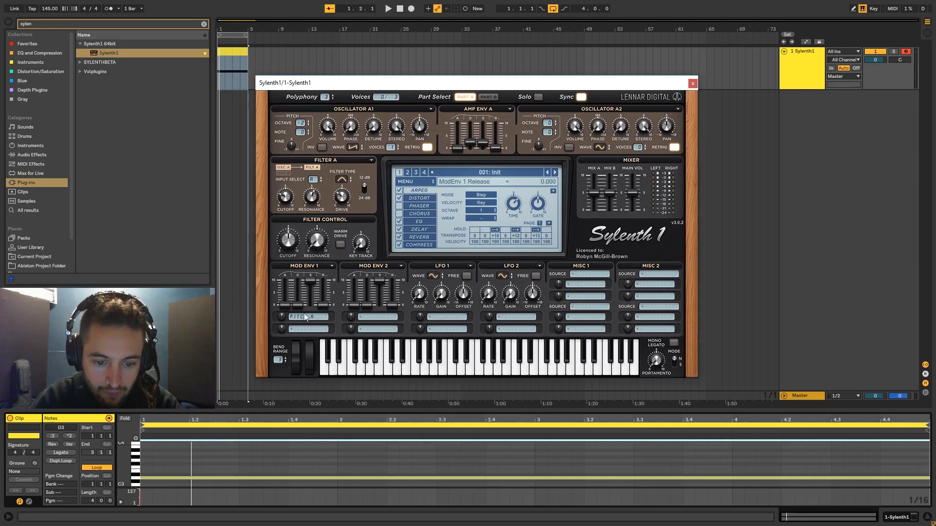
pyautogui.moveTo(281, 316); pyautogui.dragTo(284, 312)
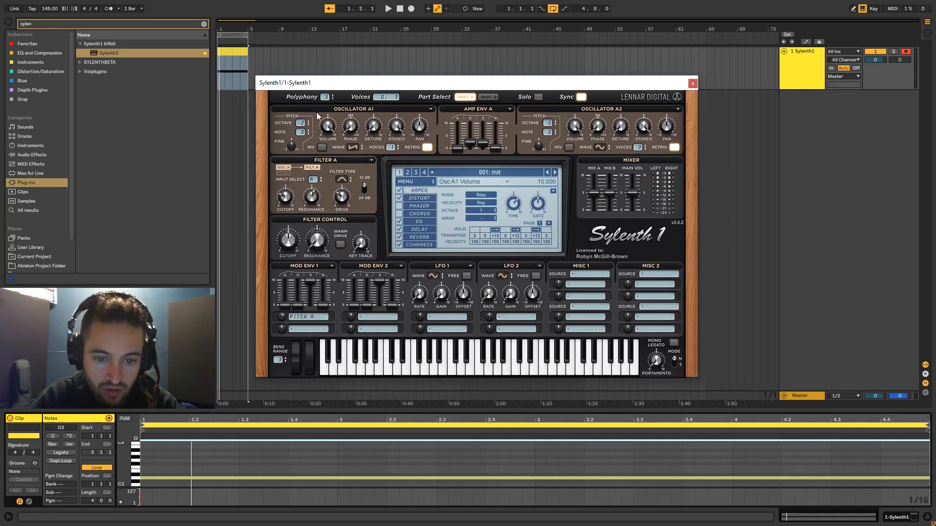
# Lower Mod Env 1's sustain to the minimum, then reset its Pitch A amount and raise it again by ear.
pyautogui.click(311, 301)
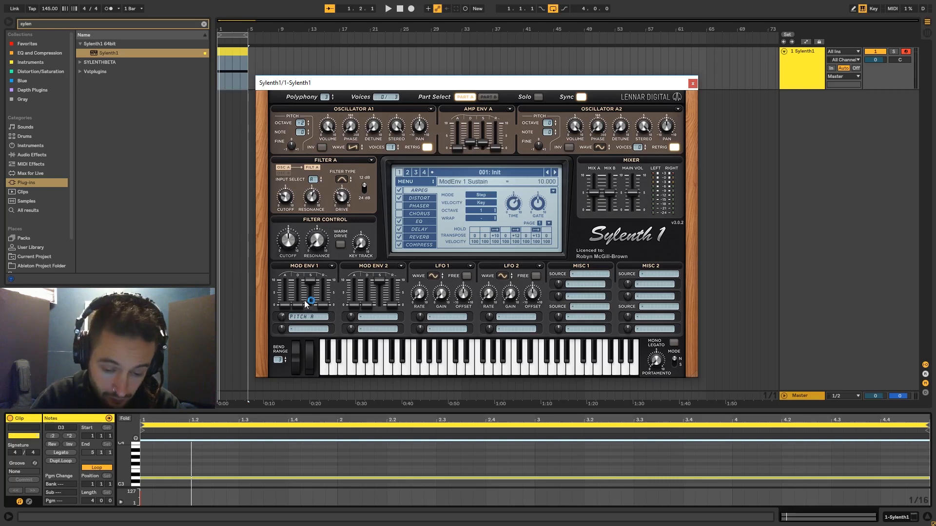
pyautogui.moveTo(312, 297); pyautogui.dragTo(312, 312)
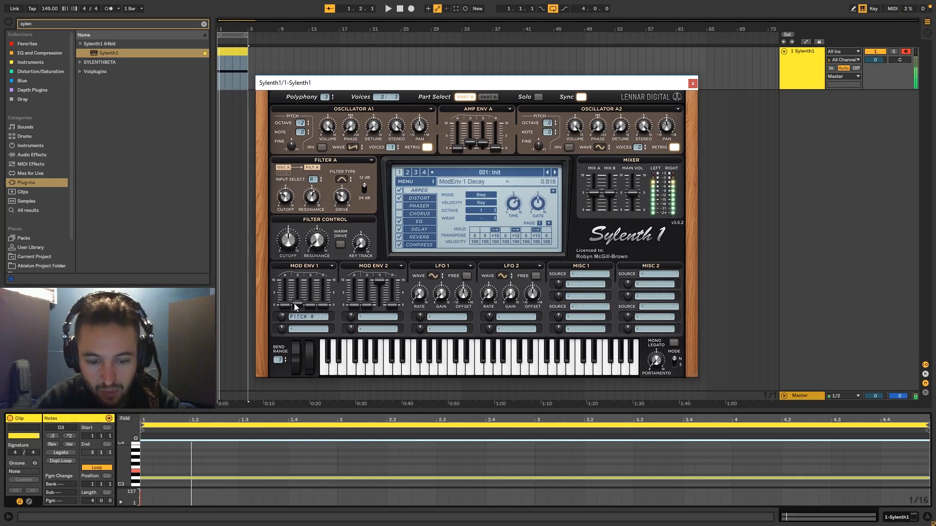
pyautogui.keyDown('ctrl'); pyautogui.click(282, 316); pyautogui.keyUp('ctrl')
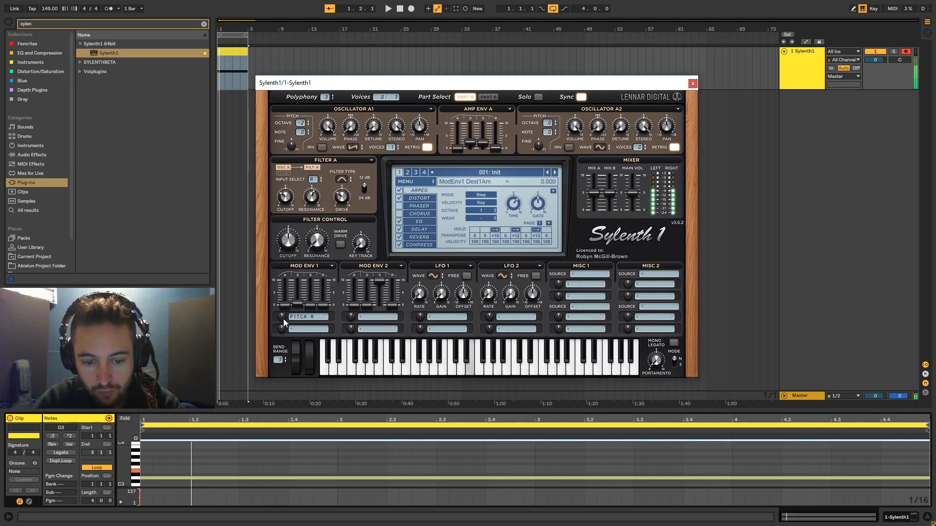
pyautogui.moveTo(283, 319); pyautogui.dragTo(289, 305)
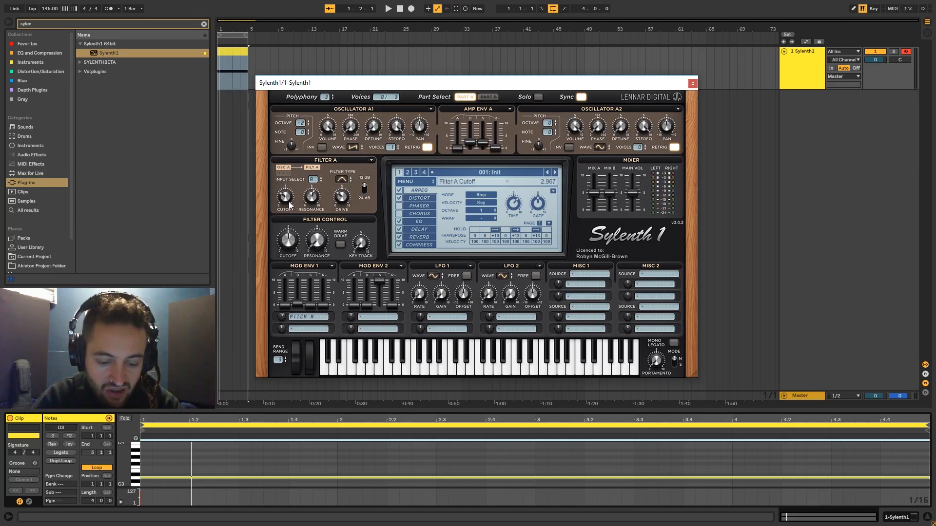
# Raise Filter A's cutoff to about 5.1 while auditioning a note.
pyautogui.press('d')
pyautogui.moveTo(285, 202); pyautogui.dragTo(295, 181)
pyautogui.press('d')
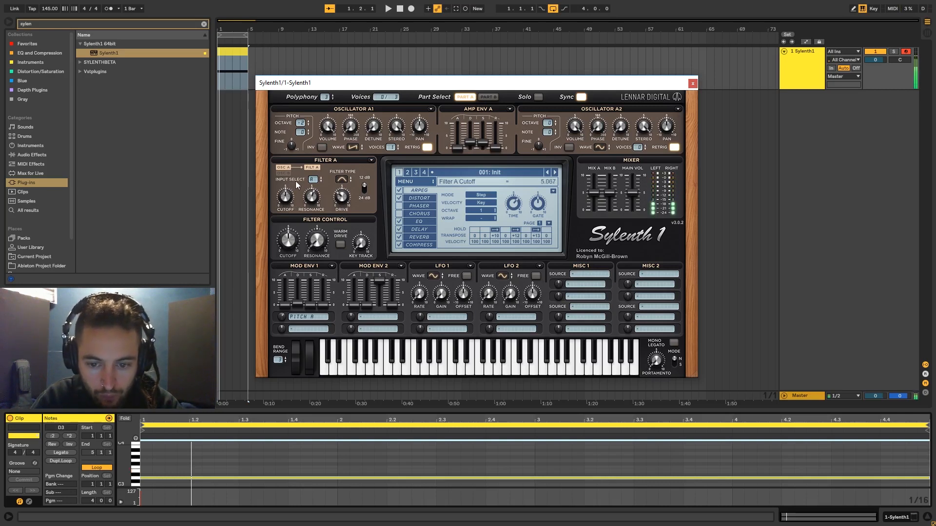
# Try modulating Cutoff A with LFO 1 during playback, then clear the LFO's destination.
pyautogui.click(448, 318)
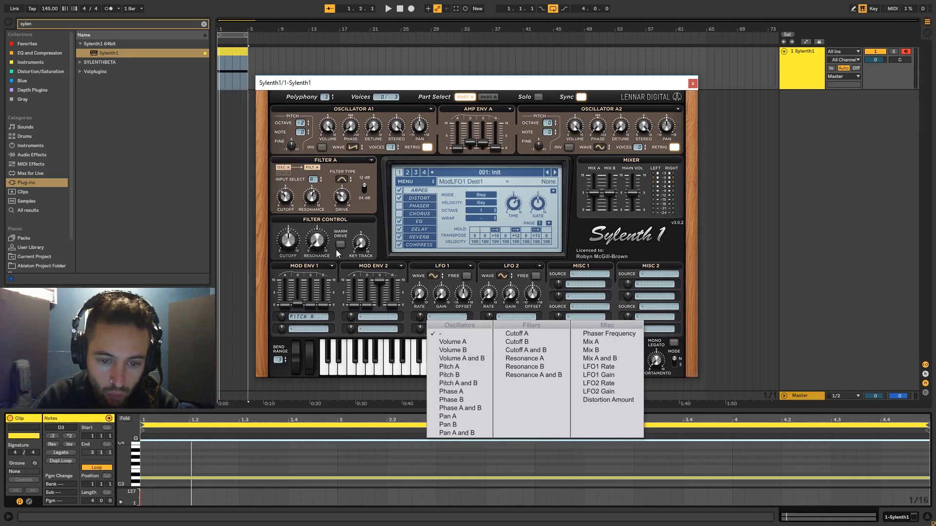
pyautogui.click(518, 334)
pyautogui.moveTo(442, 293)
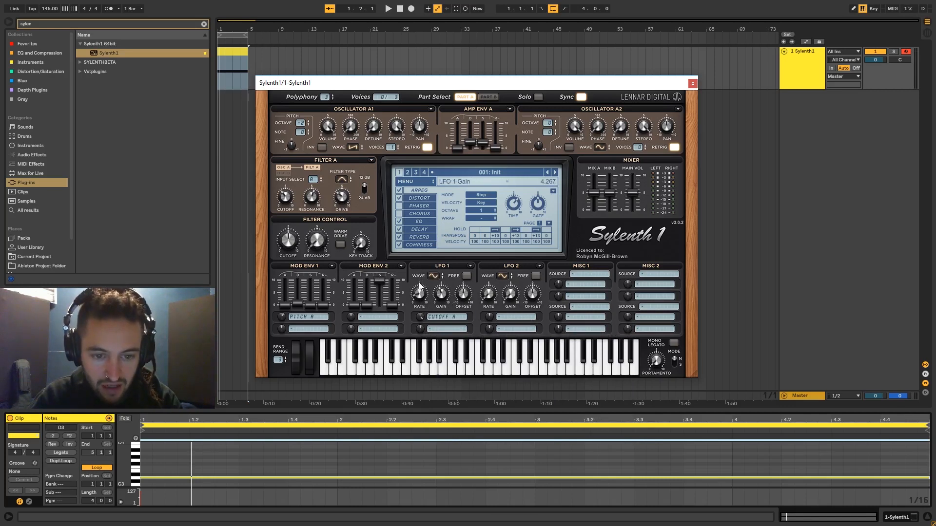
pyautogui.press('space')
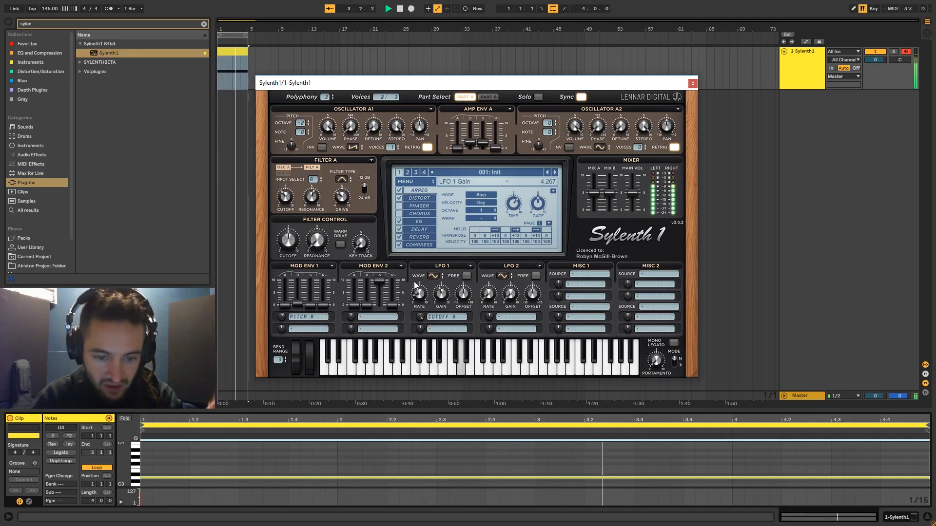
pyautogui.click(434, 318)
pyautogui.click(440, 333)
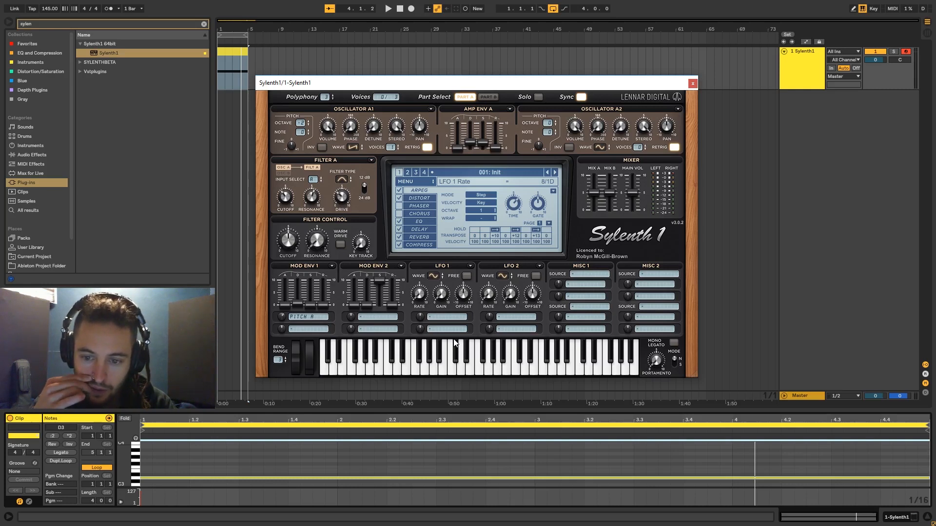
# Find the OTT preset among the audio effects, load it after Sylenth1 and set its amount to 70%.
pyautogui.click(692, 83)
pyautogui.hotkey('shift', 'Tab')
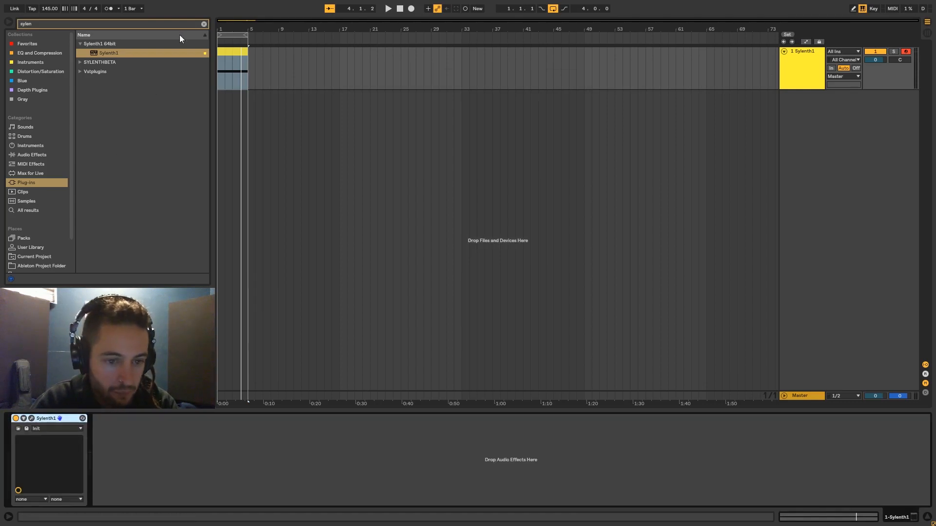
pyautogui.click(204, 24)
pyautogui.click(43, 154)
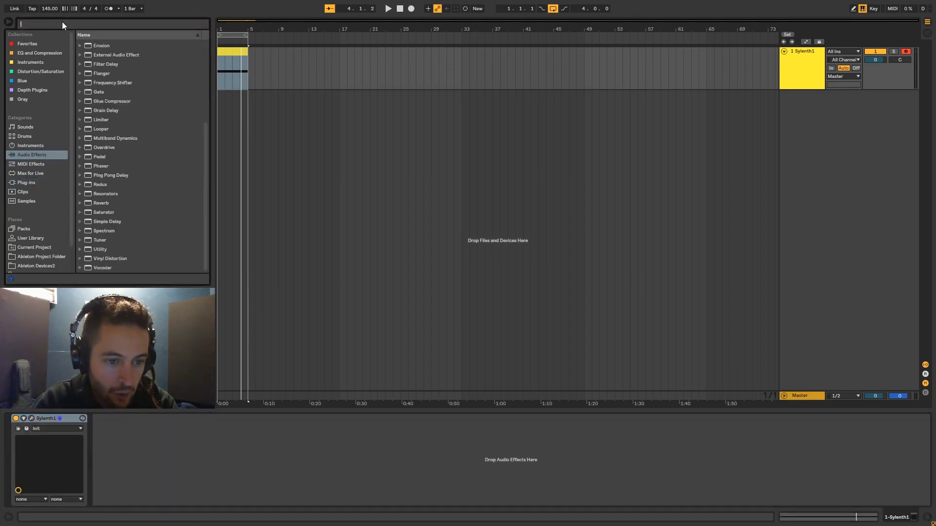
pyautogui.write('ott')
pyautogui.press('Down')
pyautogui.press('Down')
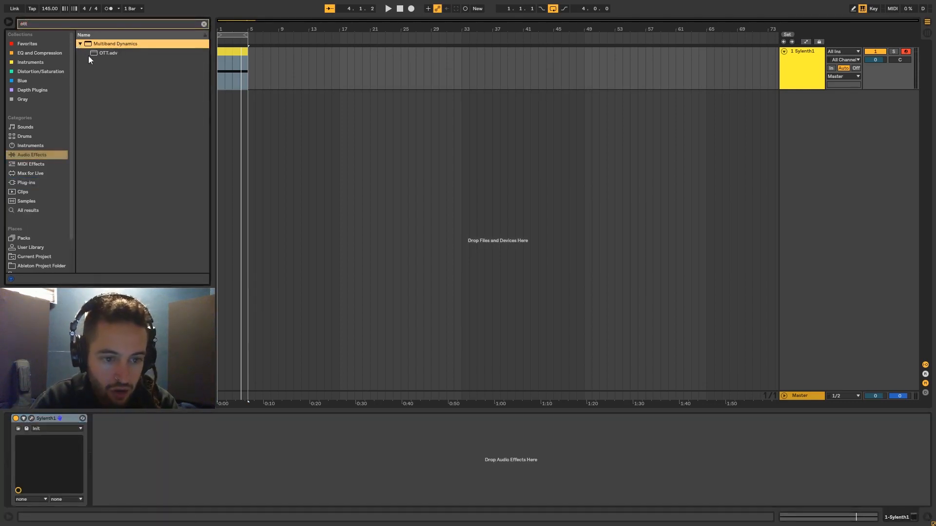
pyautogui.doubleClick(108, 53)
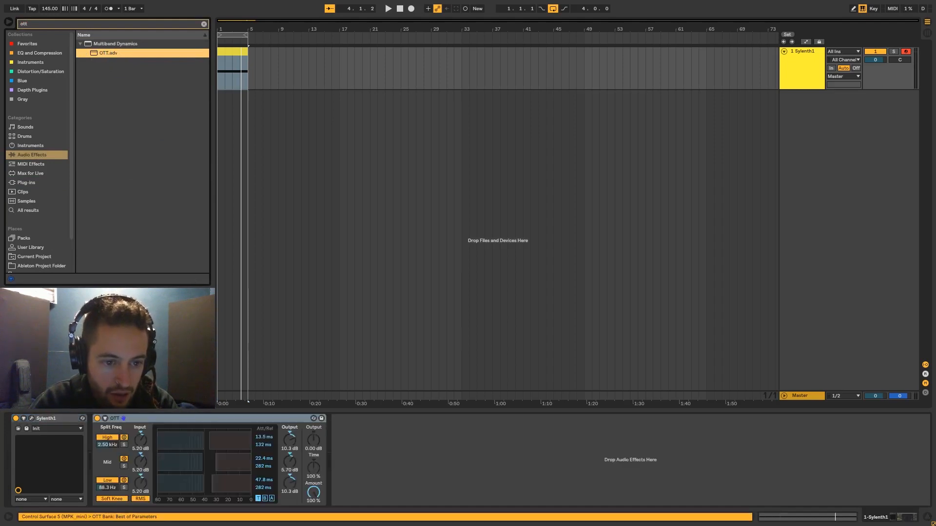
pyautogui.moveTo(320, 491); pyautogui.dragTo(320, 506)
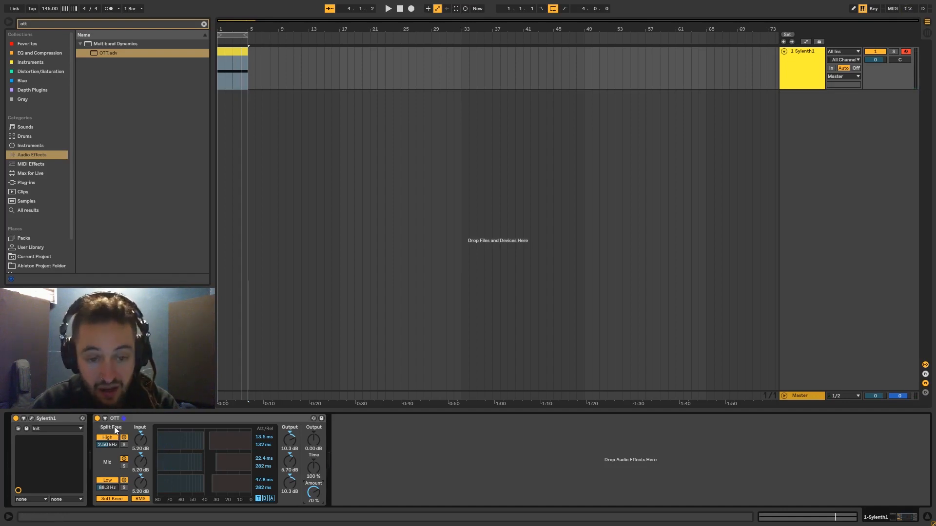
# Turn off the Delay and Reverb effects inside Sylenth1.
pyautogui.click(32, 419)
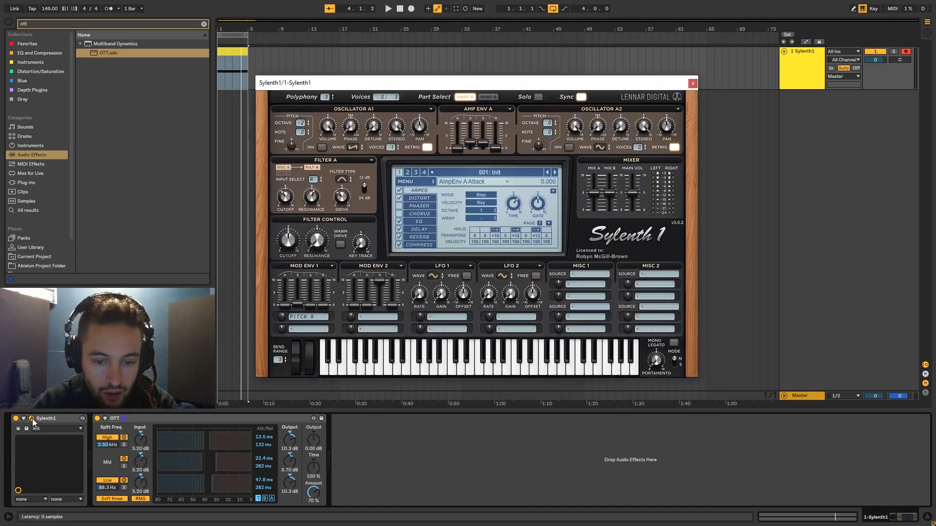
pyautogui.click(399, 230)
pyautogui.click(400, 238)
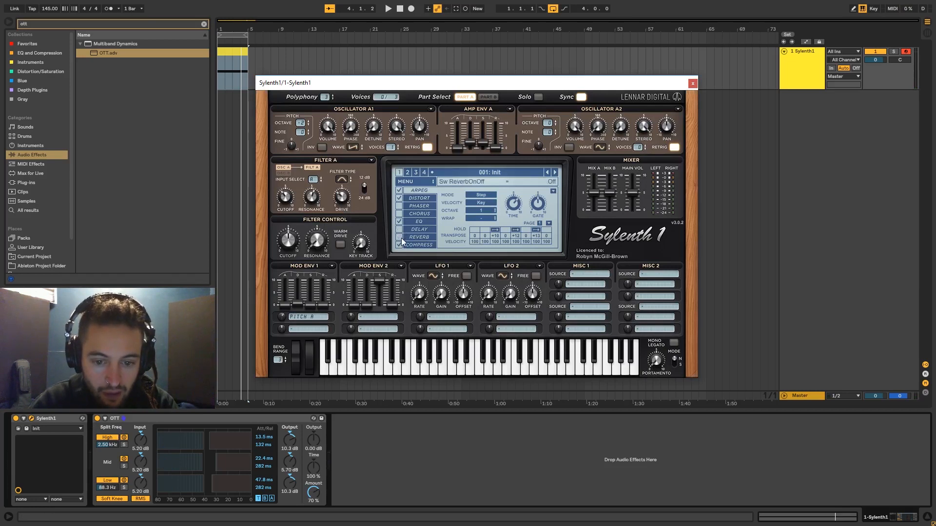
pyautogui.click(693, 83)
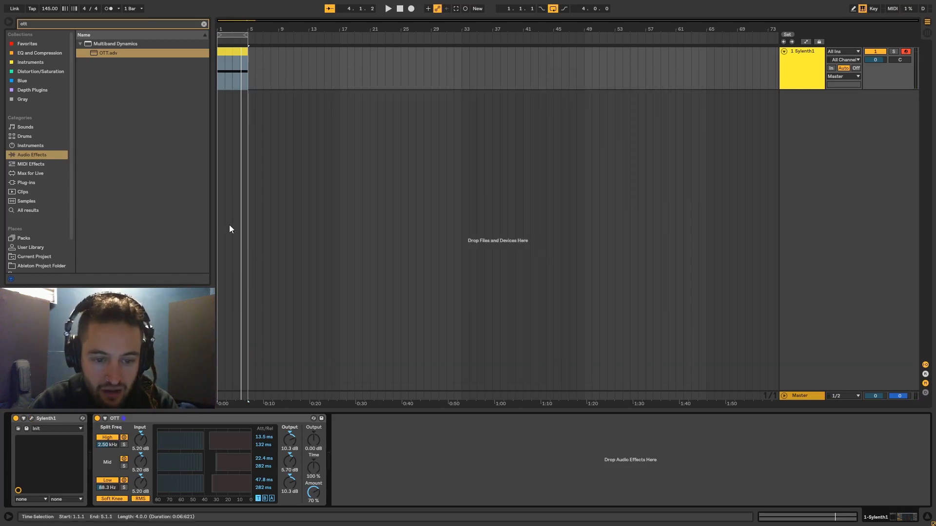
# Insert two return tracks above the Master track.
pyautogui.rightClick(812, 388)
pyautogui.click(834, 390)
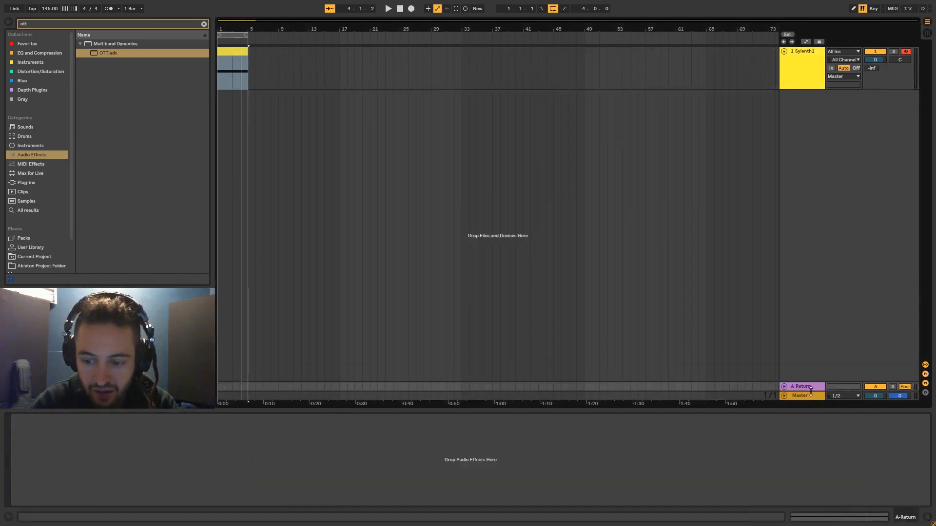
pyautogui.rightClick(822, 386)
pyautogui.click(824, 387)
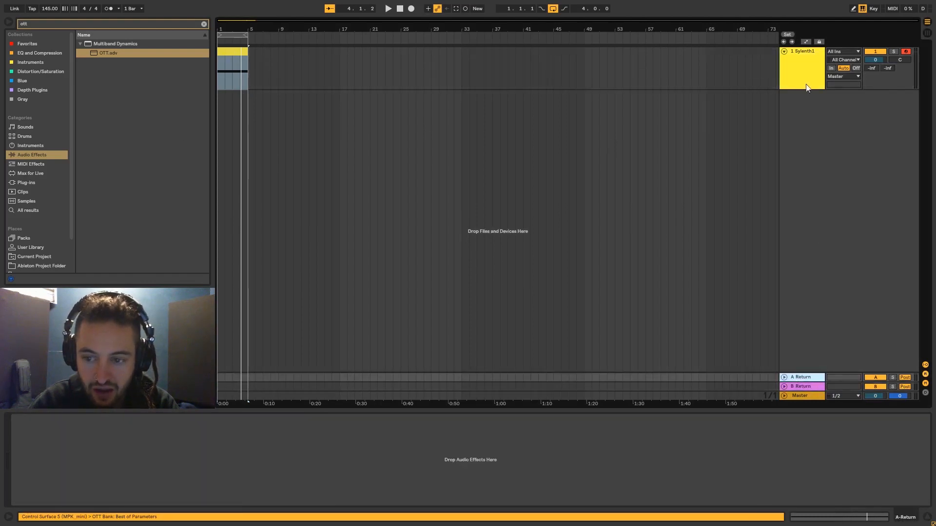
# Return to the Sylenth1 track and turn the synth's Delay and Reverb effects back on.
pyautogui.press('Up')
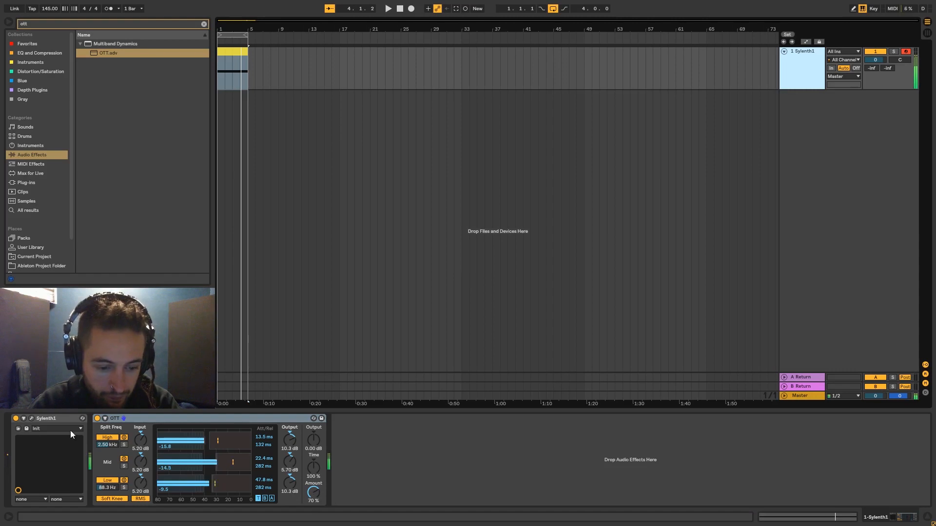
pyautogui.click(32, 419)
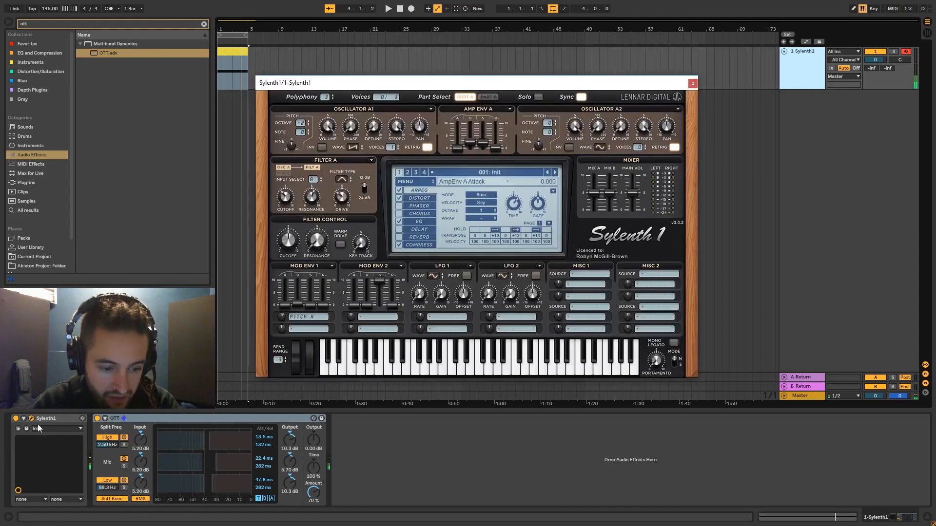
pyautogui.click(399, 229)
pyautogui.click(398, 236)
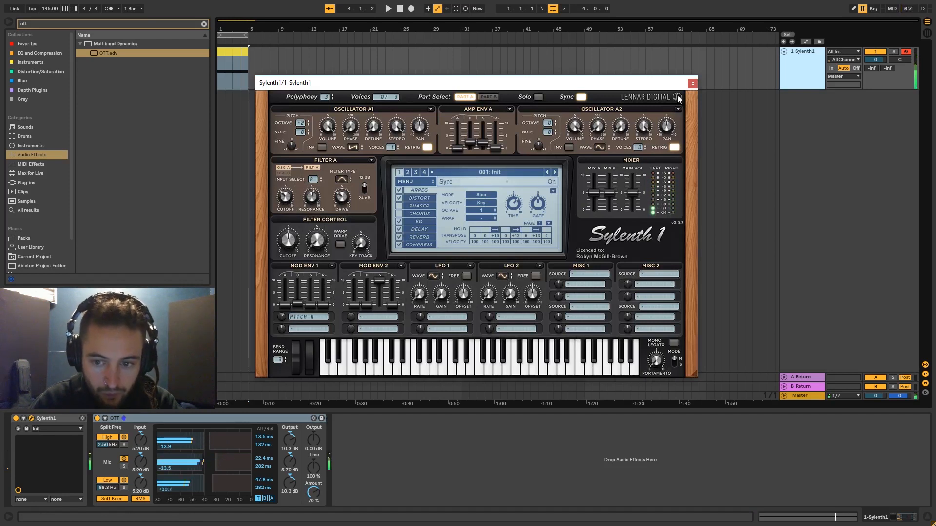
# Group Sylenth1 and OTT into an Instrument Rack and show its chain list and macro controls.
pyautogui.click(103, 429)
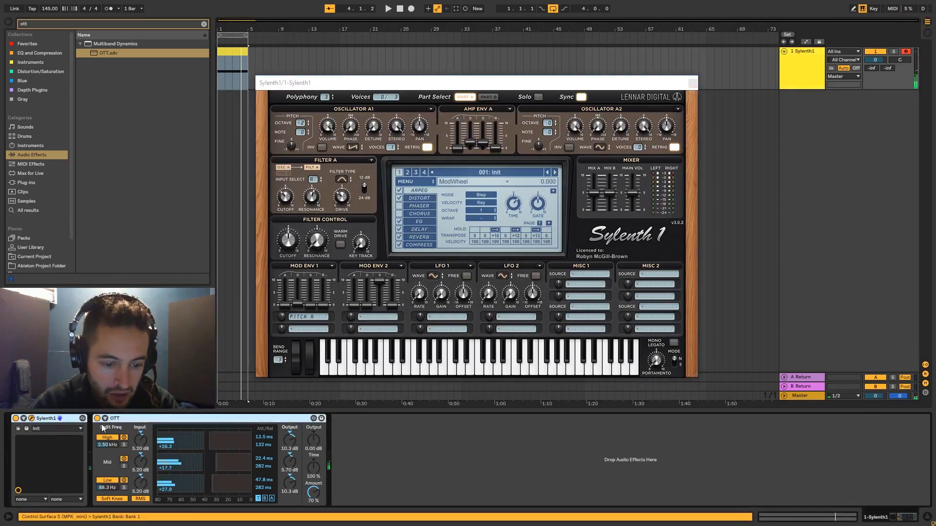
pyautogui.click(49, 418)
pyautogui.hotkey('ctrl', 'g')
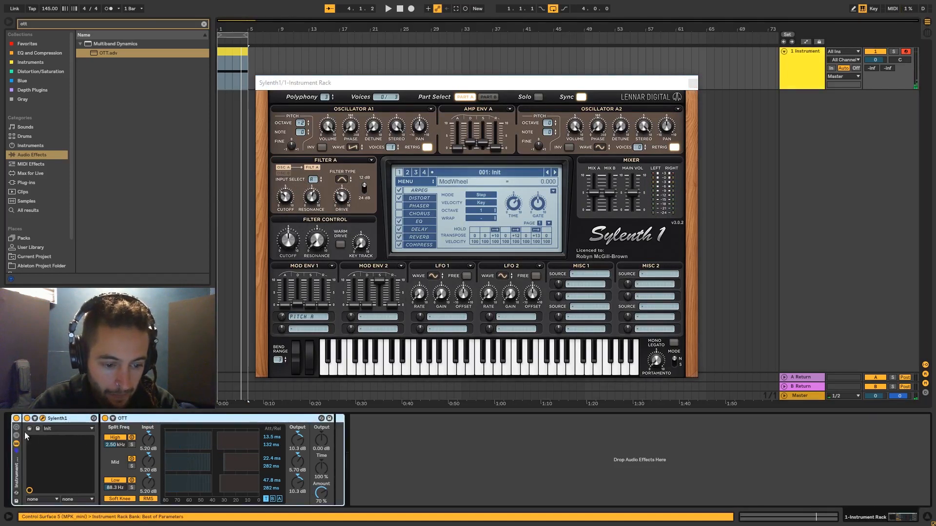
pyautogui.click(16, 436)
pyautogui.click(16, 427)
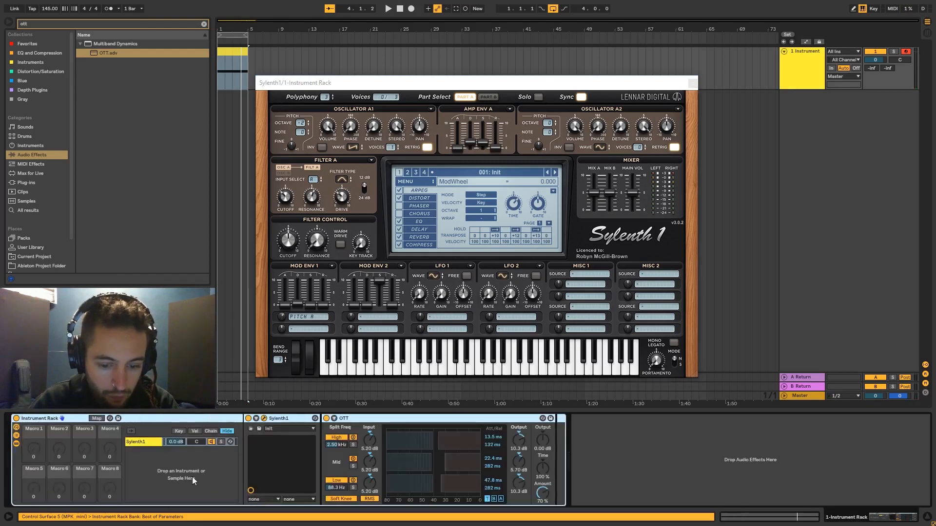
# Map OTT's Amount and Sylenth1's Filter A Cutoff to Macro 1 of the Instrument Rack.
pyautogui.rightClick(543, 493)
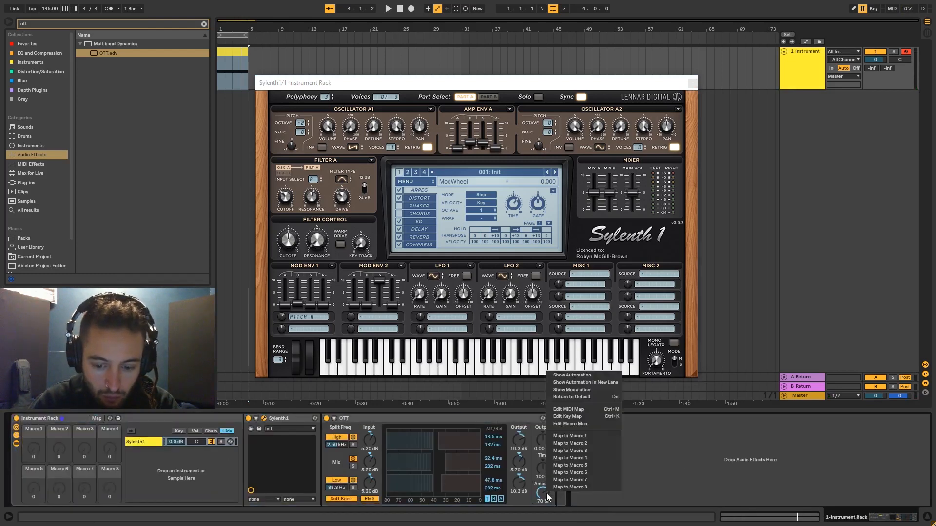
pyautogui.click(599, 436)
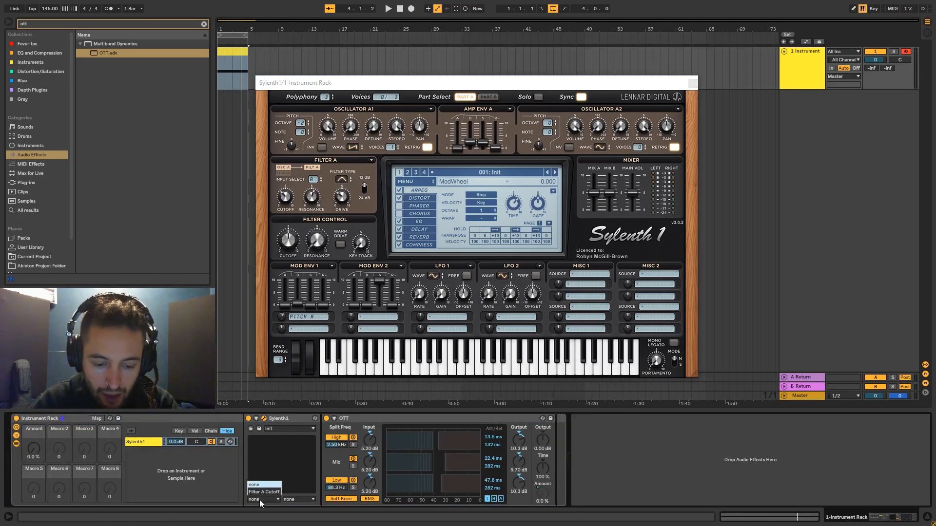
pyautogui.click(264, 491)
pyautogui.rightClick(343, 442)
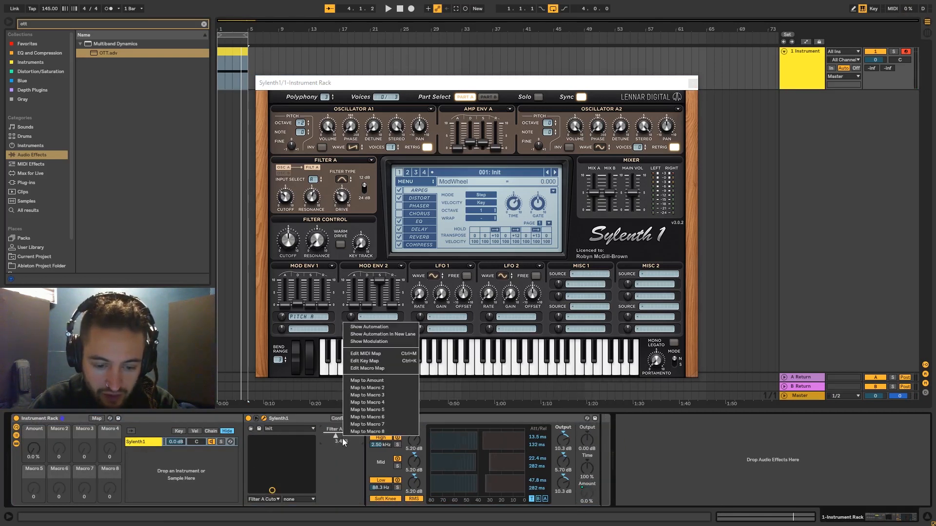
pyautogui.click(366, 381)
pyautogui.moveTo(33, 454)
pyautogui.mouseDown()
pyautogui.moveTo(34, 439)
pyautogui.moveTo(33, 454)
pyautogui.mouseUp()
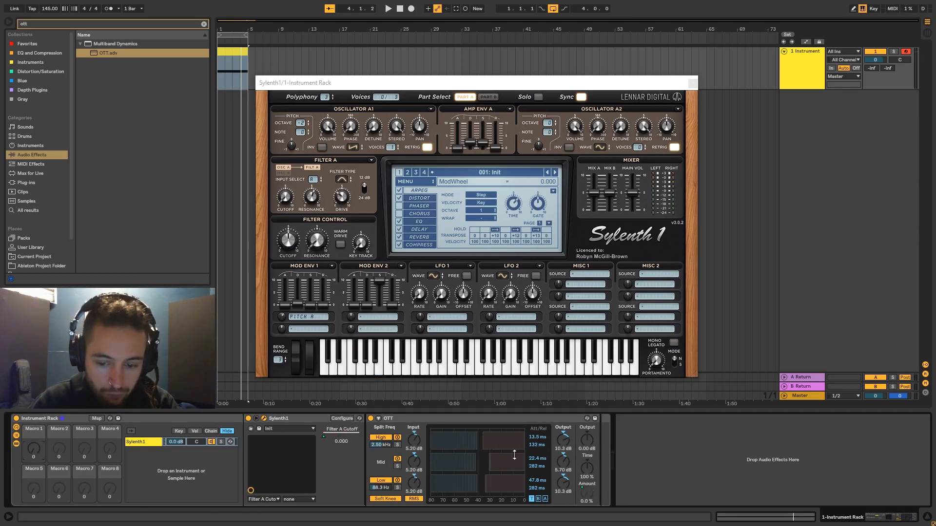
# Open the macro mappings for editing and move the Sylenth1 window clear of the mapping list.
pyautogui.rightClick(583, 494)
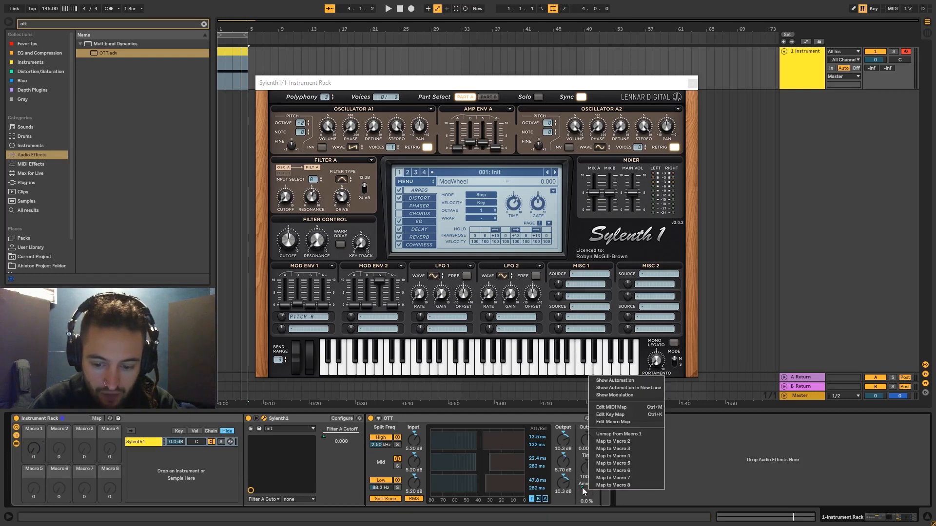
pyautogui.rightClick(340, 431)
pyautogui.rightClick(340, 434)
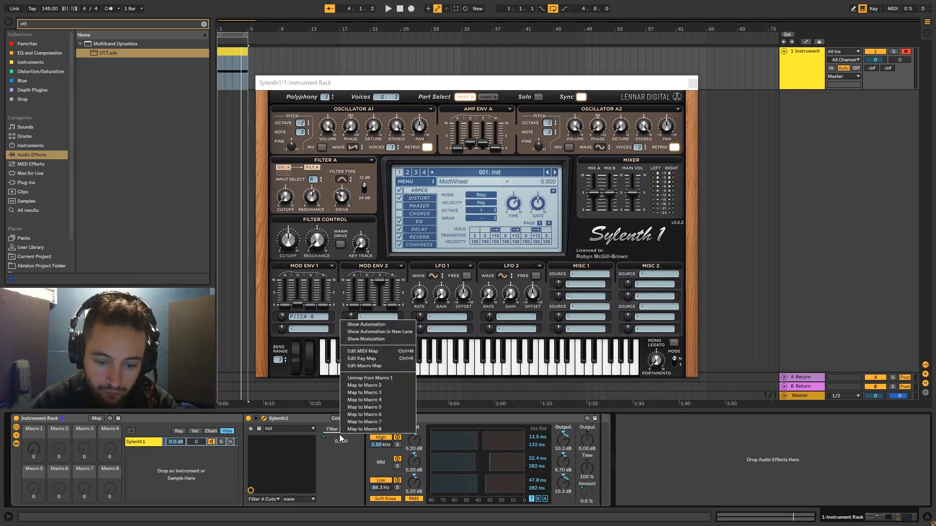
pyautogui.click(364, 366)
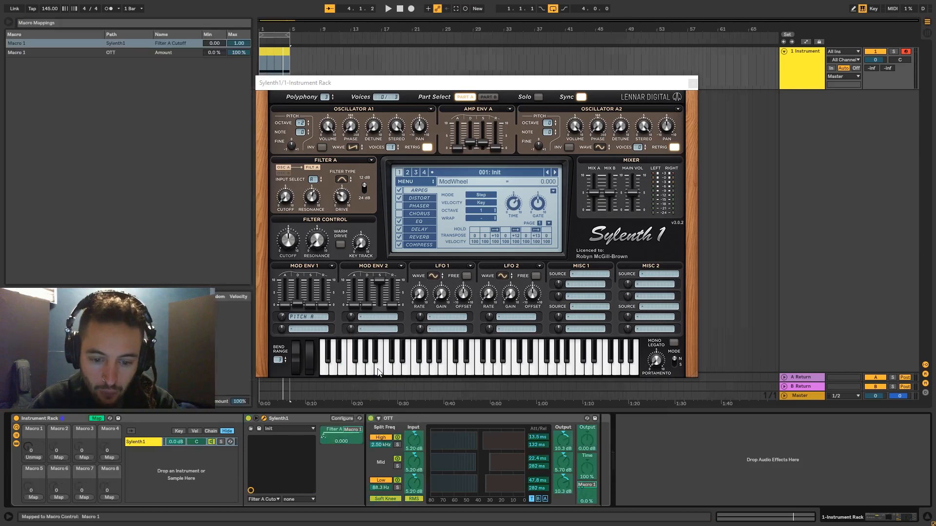
pyautogui.moveTo(293, 84); pyautogui.dragTo(445, 63)
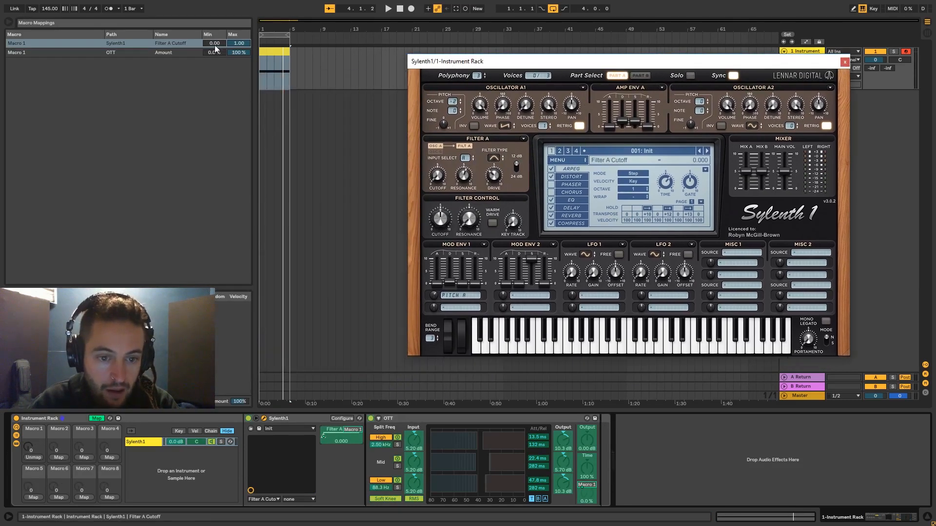
pyautogui.click(235, 442)
pyautogui.click(28, 450)
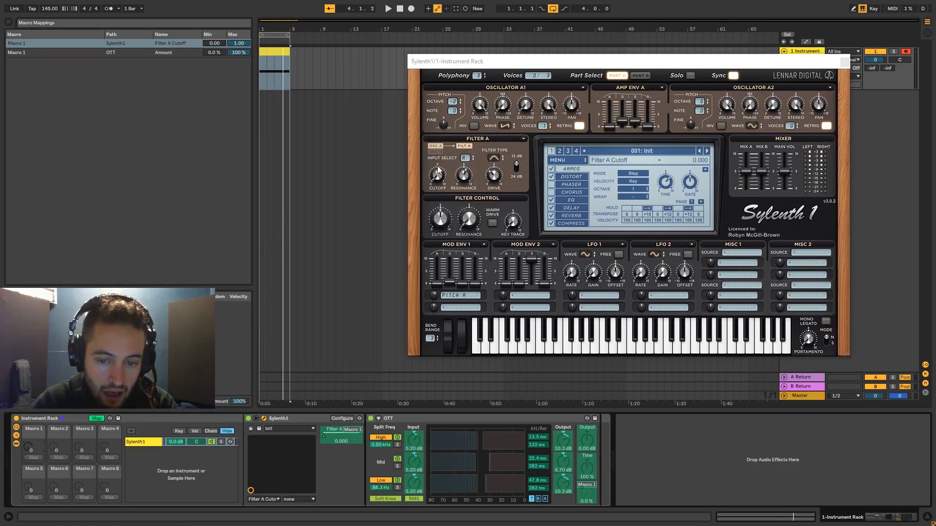
# Set Macro 1's mapping range for Filter A Cutoff to a minimum of 0.15 and a maximum of 0.75.
pyautogui.moveTo(438, 166); pyautogui.dragTo(437, 141)
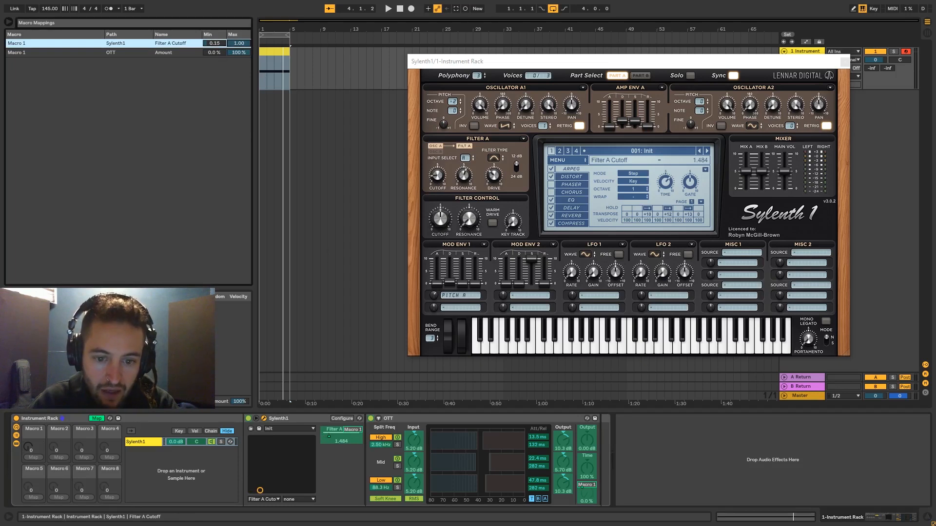
pyautogui.moveTo(28, 447); pyautogui.dragTo(27, 399)
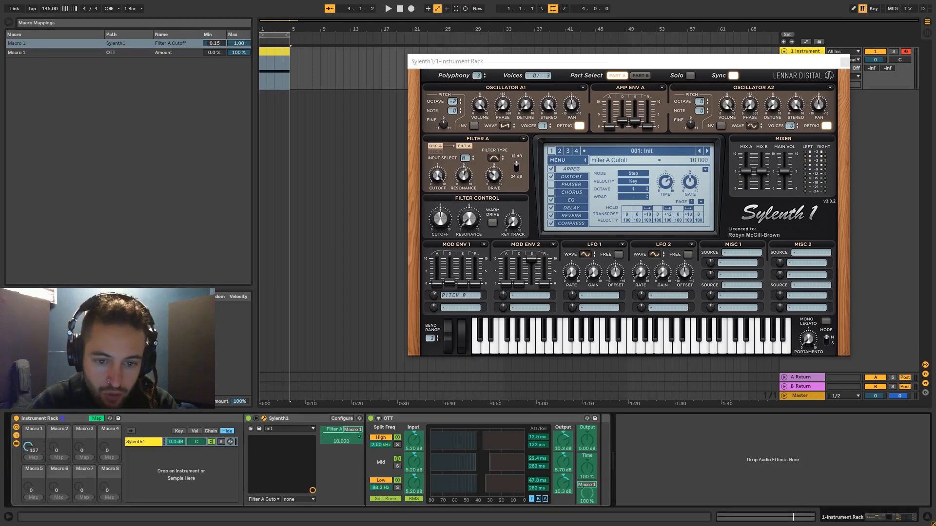
pyautogui.moveTo(239, 43); pyautogui.dragTo(239, 54)
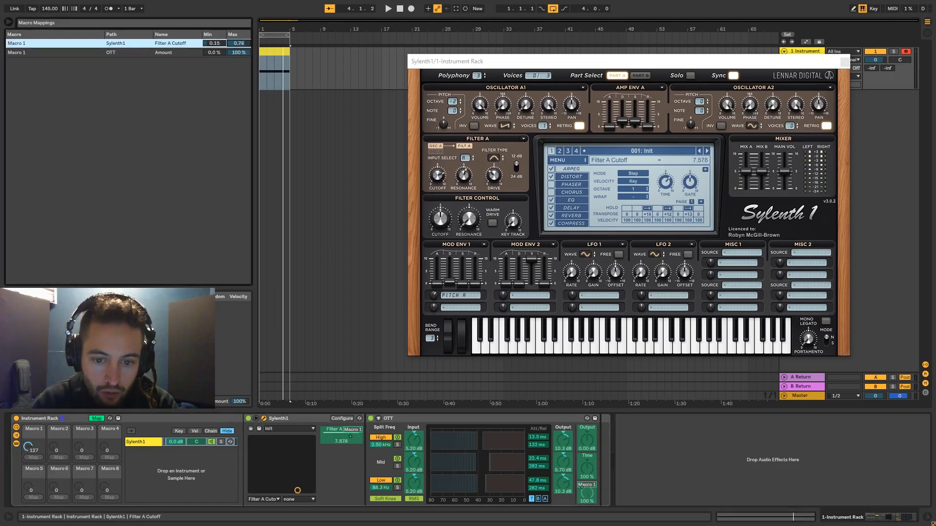
pyautogui.press('space')
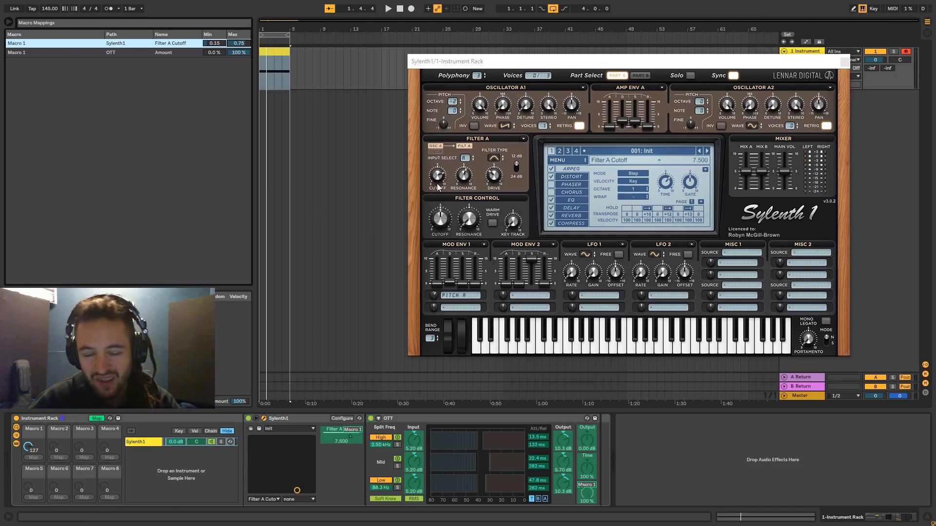
# Set Macro 1's mapping range for OTT's Amount to a minimum of 20% and a maximum of 70%.
pyautogui.click(223, 52)
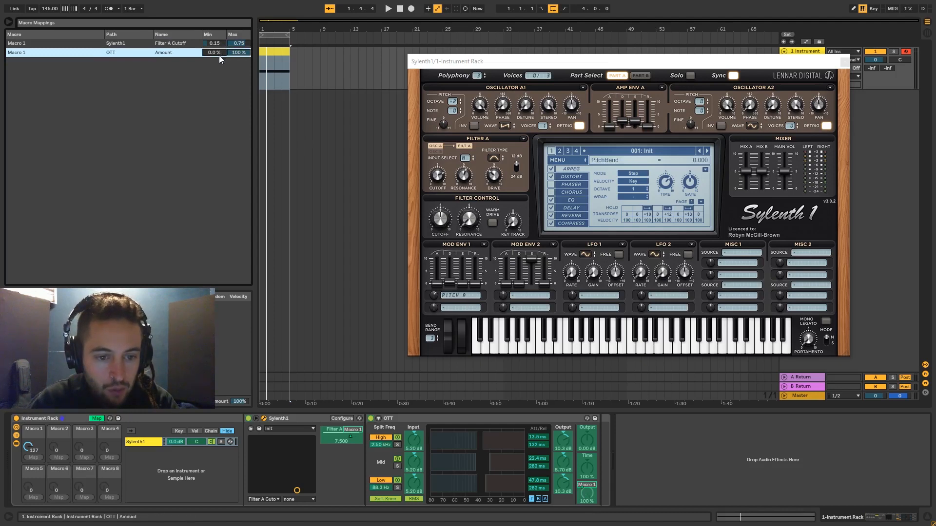
pyautogui.click(213, 54)
pyautogui.write('20')
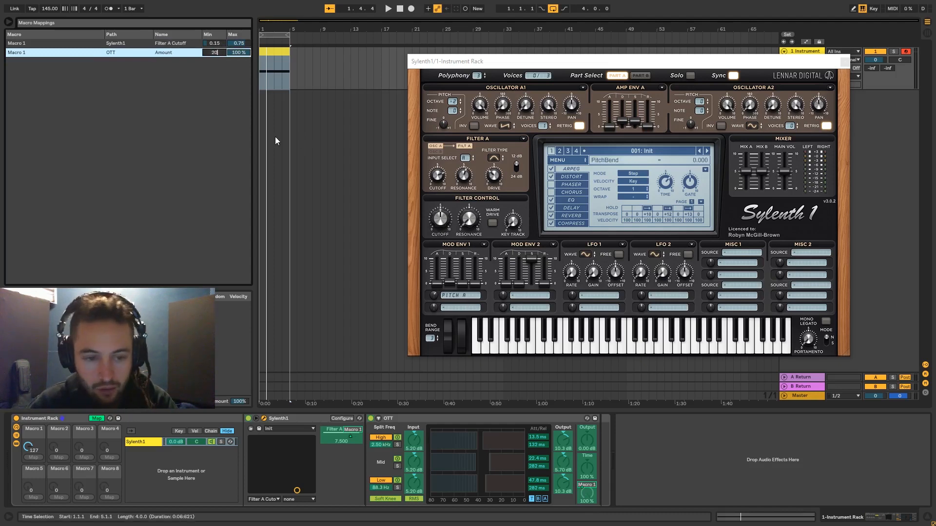
pyautogui.press('Return')
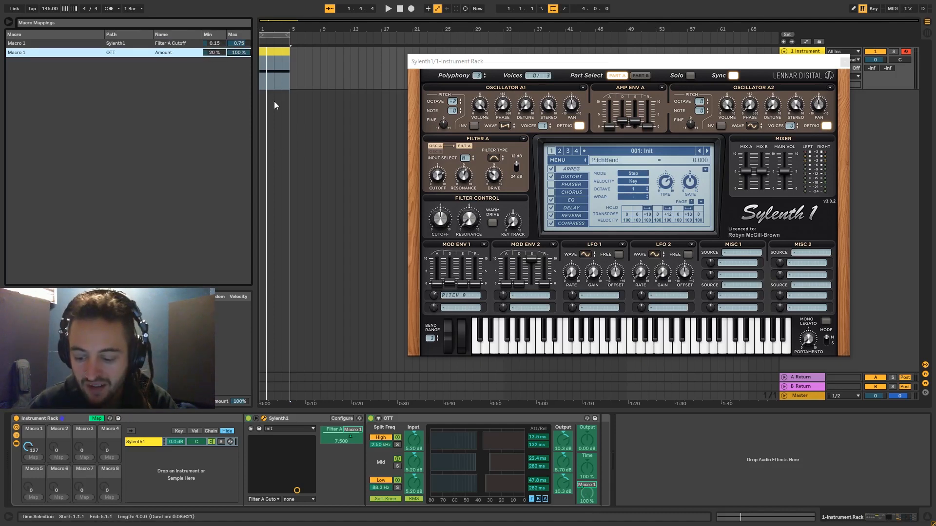
pyautogui.write('70')
pyautogui.press('Return')
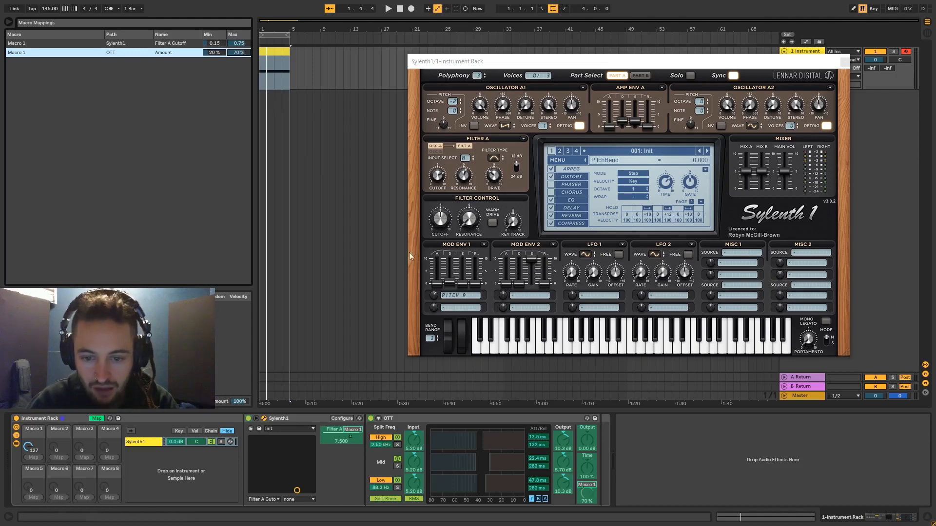
# Leave macro mapping mode and sweep Macro 1 to audition it, ending at 55.
pyautogui.rightClick(591, 501)
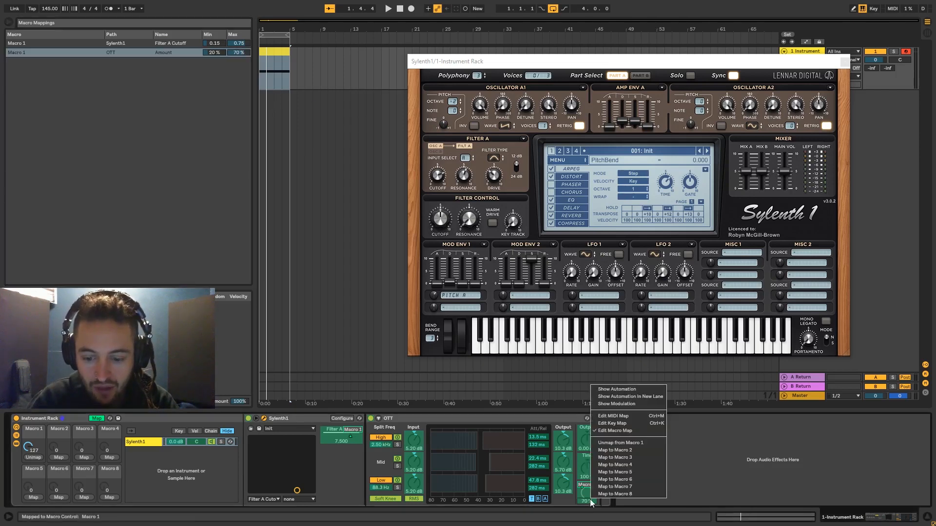
pyautogui.click(625, 431)
pyautogui.moveTo(33, 449); pyautogui.dragTo(33, 483)
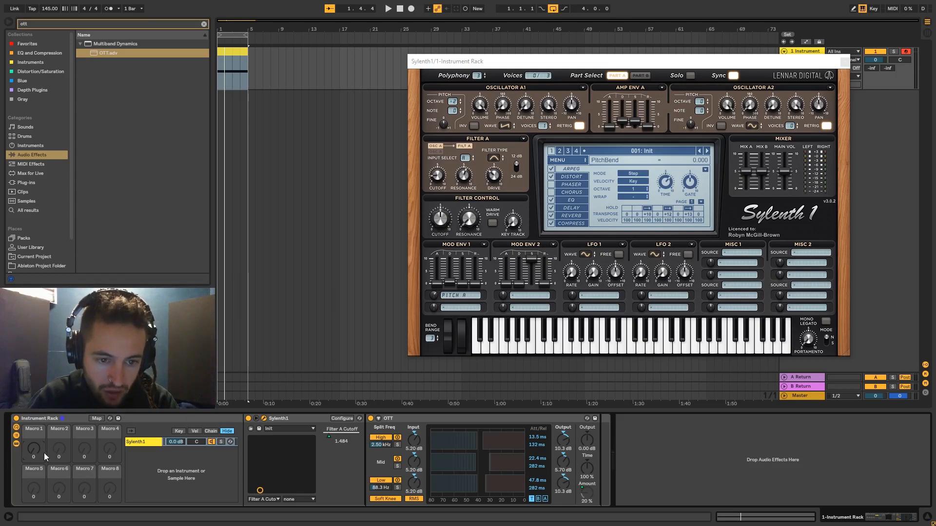
pyautogui.moveTo(36, 454); pyautogui.dragTo(36, 422)
# Hide the Sylenth1 window and collapse the OTT and Sylenth1 devices in the rack.
pyautogui.hotkey('ctrl', 'alt', 'p')
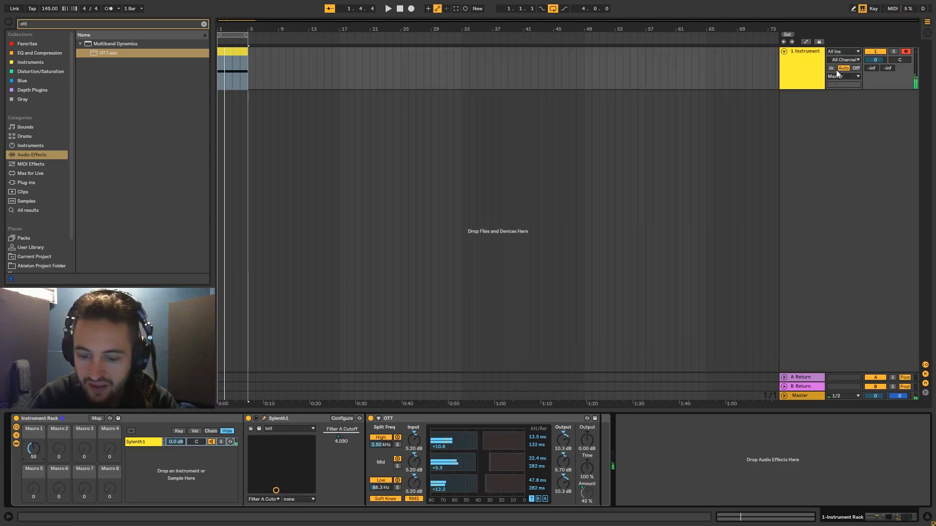
pyautogui.doubleClick(405, 419)
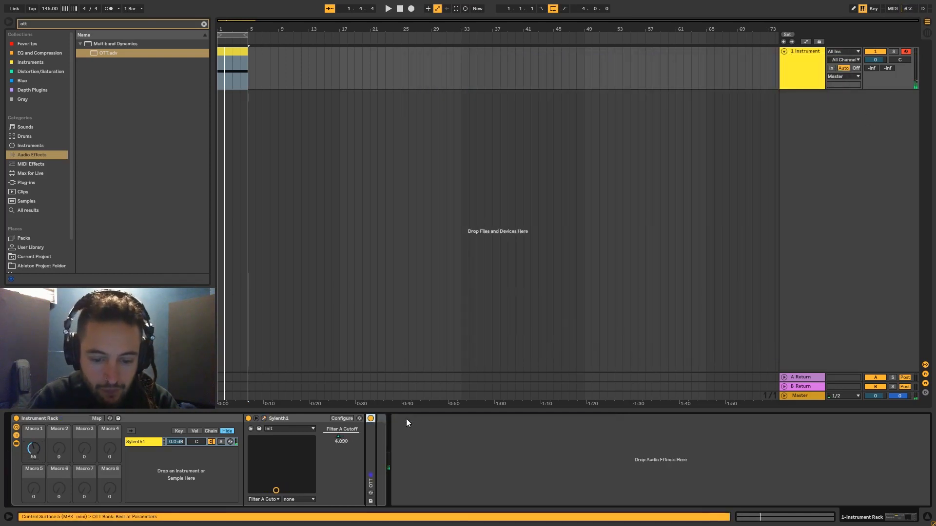
pyautogui.doubleClick(303, 418)
pyautogui.click(479, 498)
# Search the audio effects for "auto" and insert Auto Pan after OTT in the rack.
pyautogui.click(30, 25)
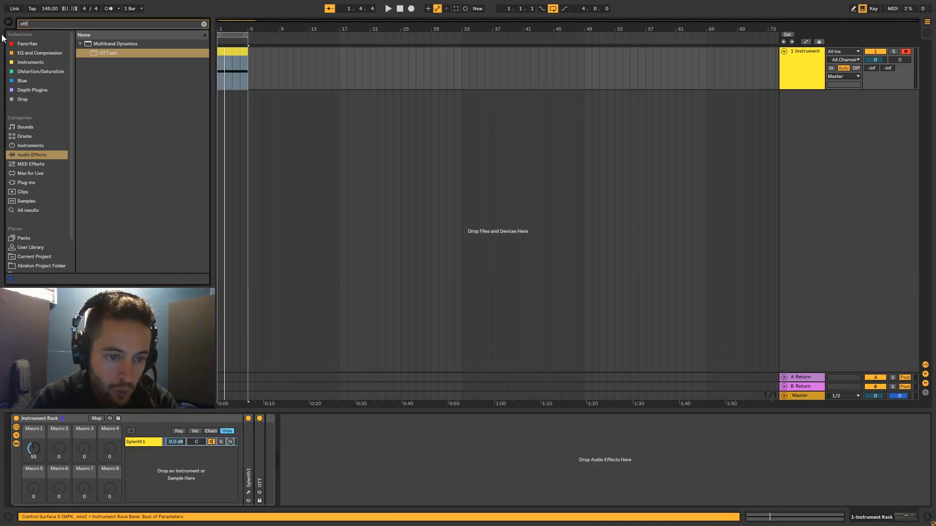
pyautogui.press('BackSpace')
pyautogui.press('BackSpace')
pyautogui.press('BackSpace')
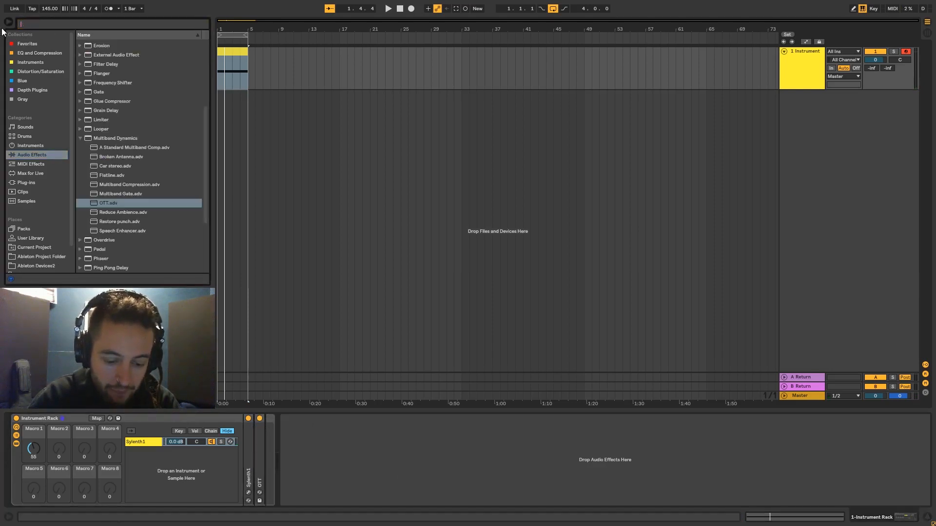
pyautogui.write('auto')
pyautogui.moveTo(120, 54); pyautogui.dragTo(273, 489)
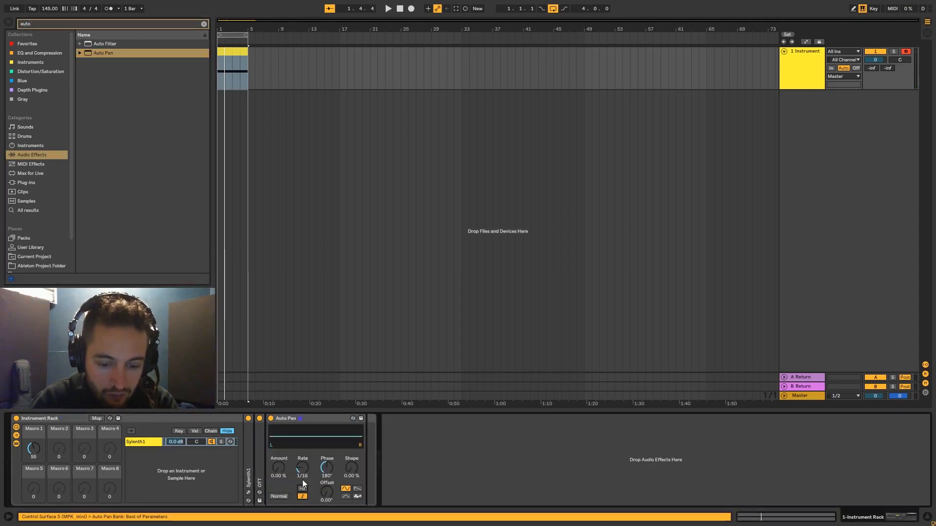
# Set Auto Pan's tempo-synced Rate to 6 and its Amount to 50%.
pyautogui.click(302, 496)
pyautogui.moveTo(302, 468); pyautogui.dragTo(285, 442)
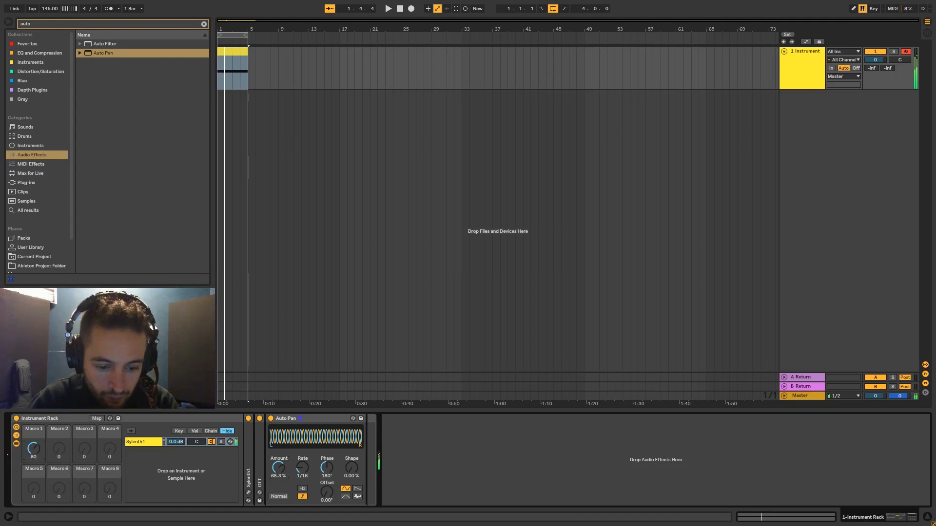
pyautogui.moveTo(304, 466); pyautogui.dragTo(304, 431)
pyautogui.moveTo(276, 467); pyautogui.dragTo(276, 498)
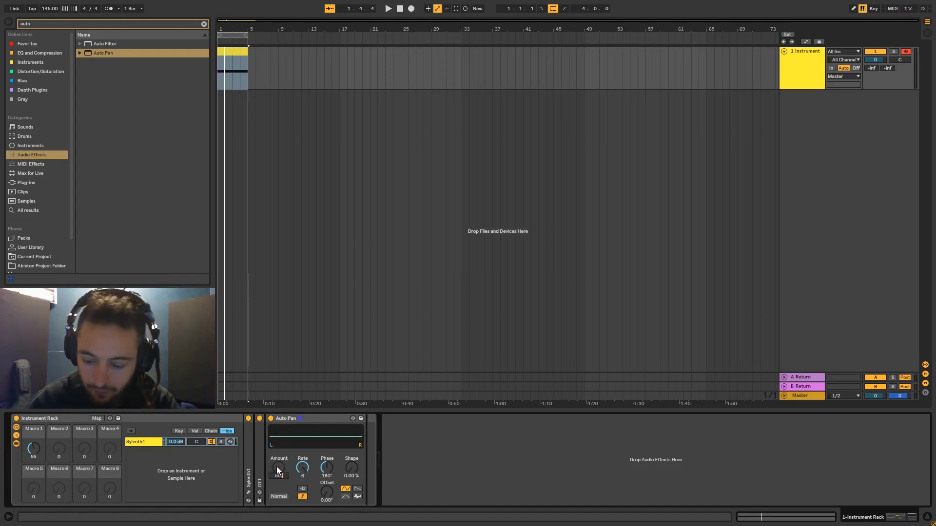
pyautogui.write('50')
pyautogui.press('Return')
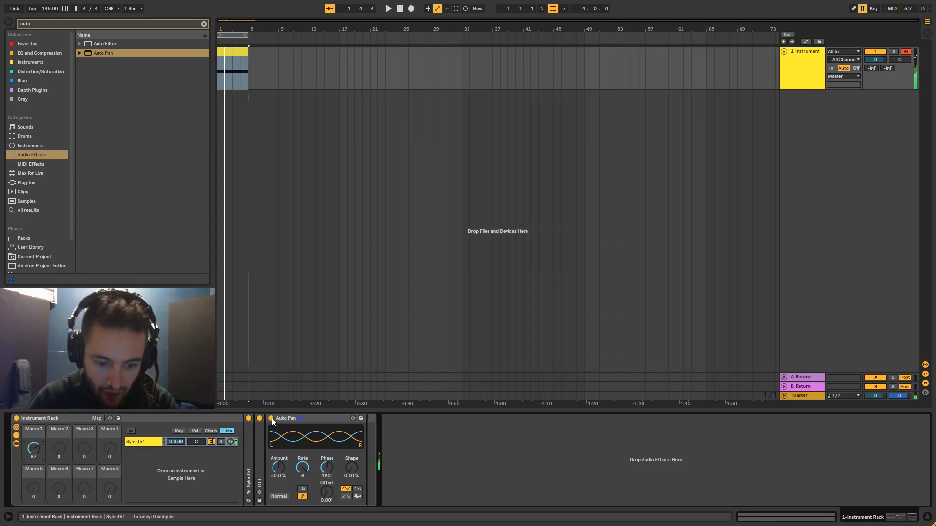
# Expand the OTT and Sylenth1 devices, reopen the Sylenth1 window and move it over the middle of the arrangement.
pyautogui.doubleClick(256, 441)
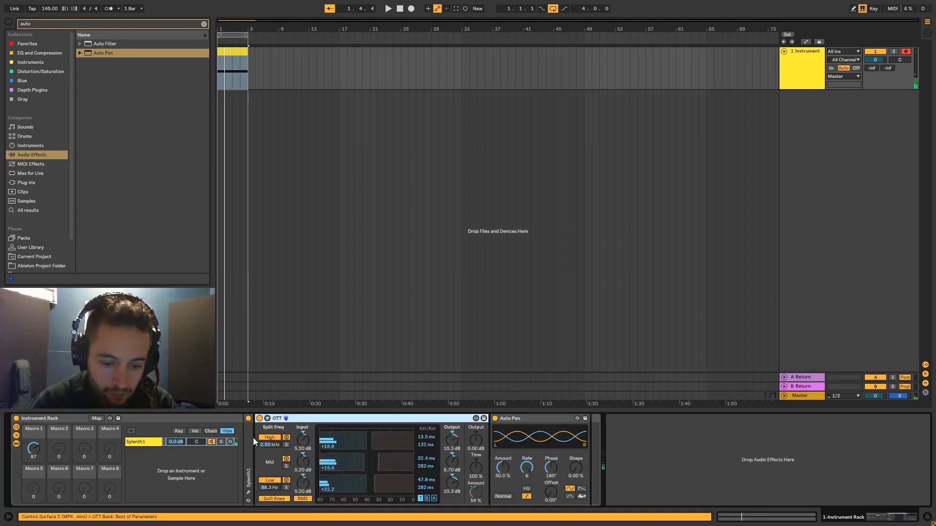
pyautogui.doubleClick(251, 436)
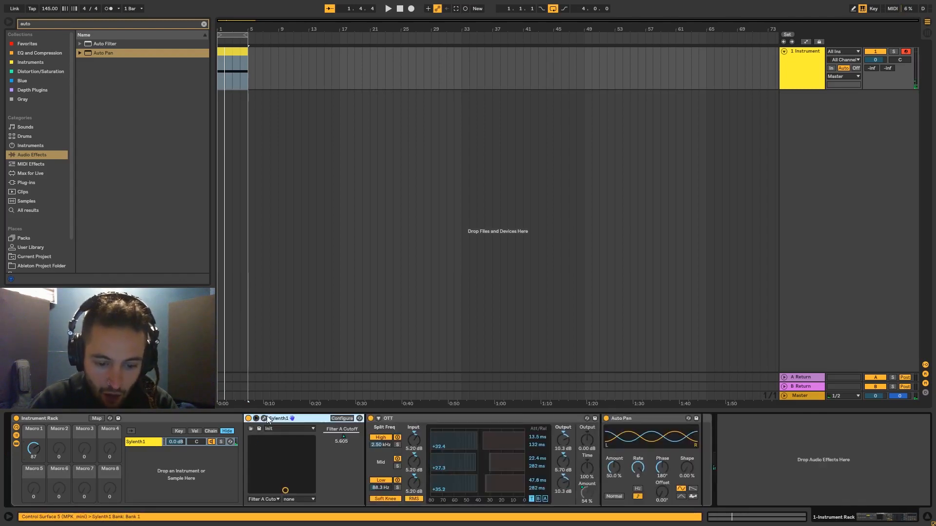
pyautogui.click(264, 418)
pyautogui.moveTo(577, 62); pyautogui.dragTo(453, 65)
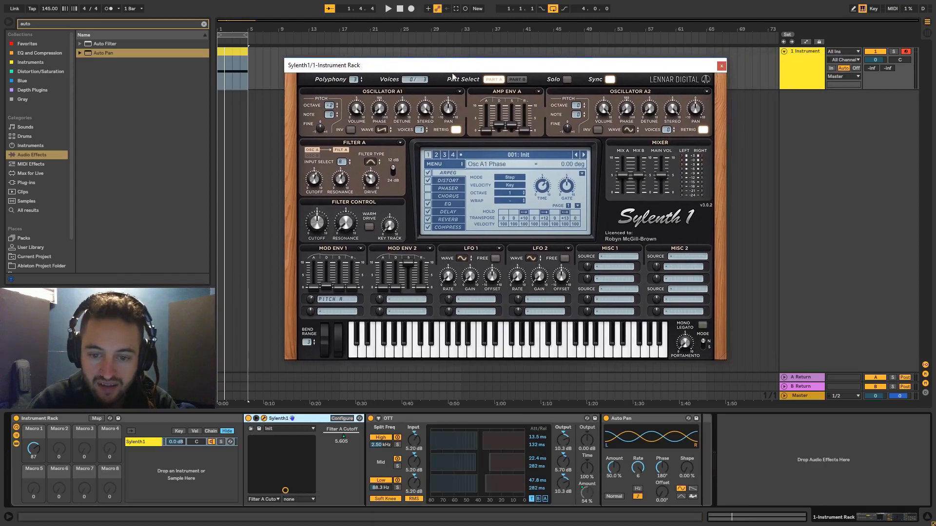